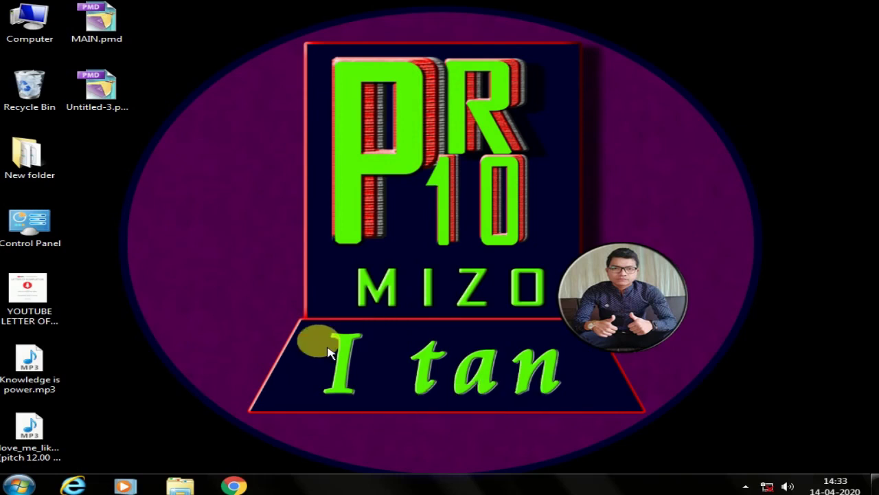
Launch Microsoft Office Excel 2007 from All Programs > Microsoft Office to get a blank Book1.
click(19, 485)
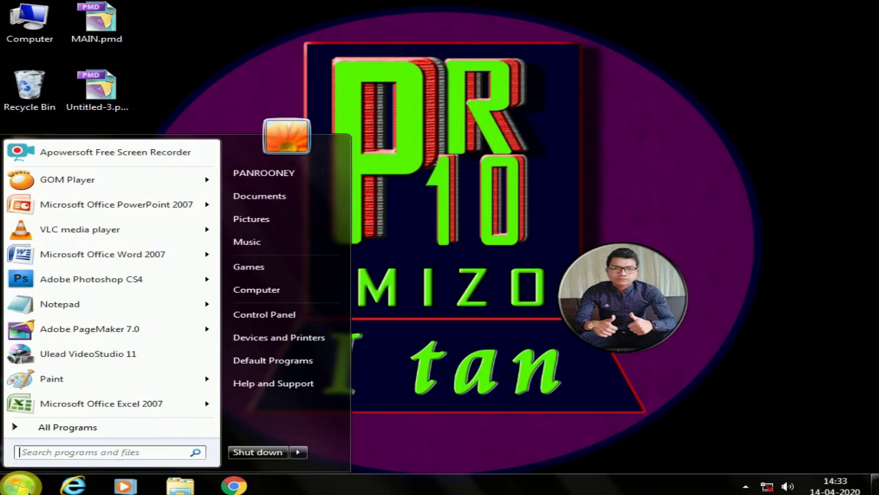
click(77, 427)
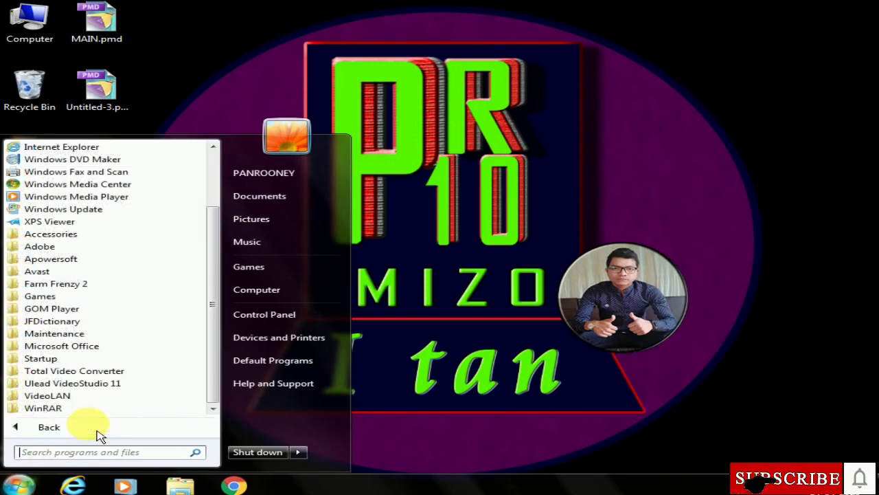
click(86, 346)
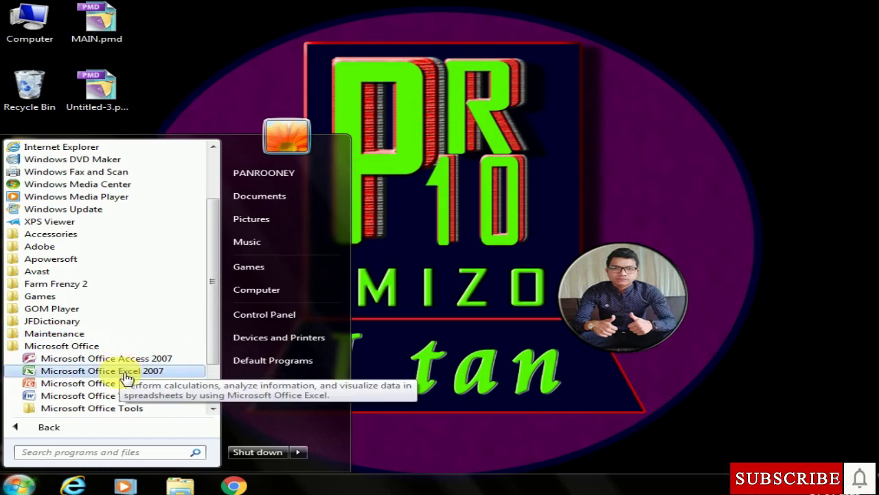
click(143, 378)
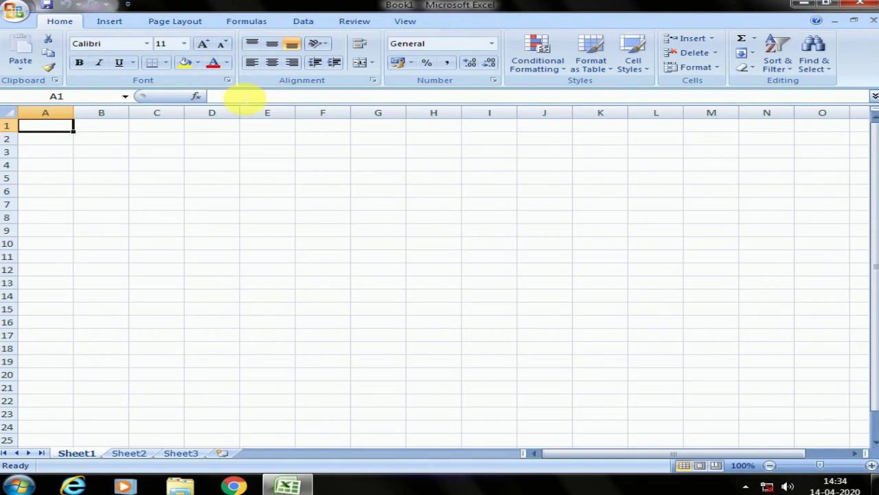
click(242, 100)
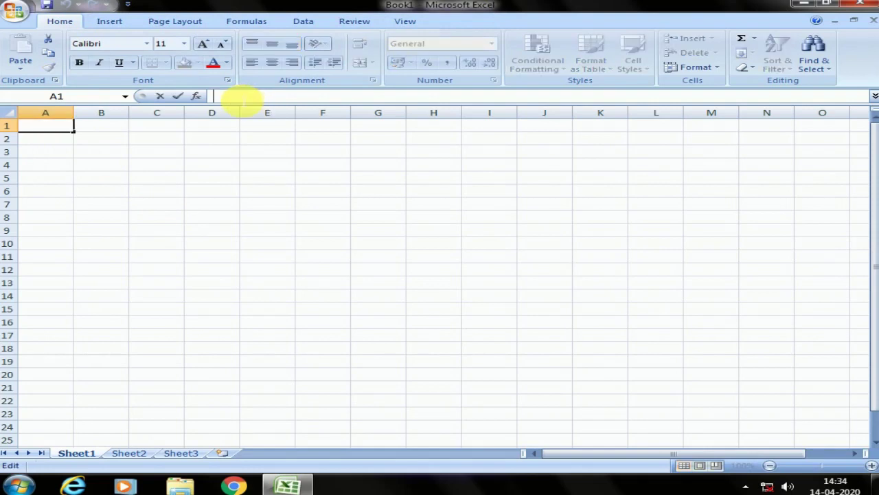
click(202, 194)
drag(59, 112, 418, 122)
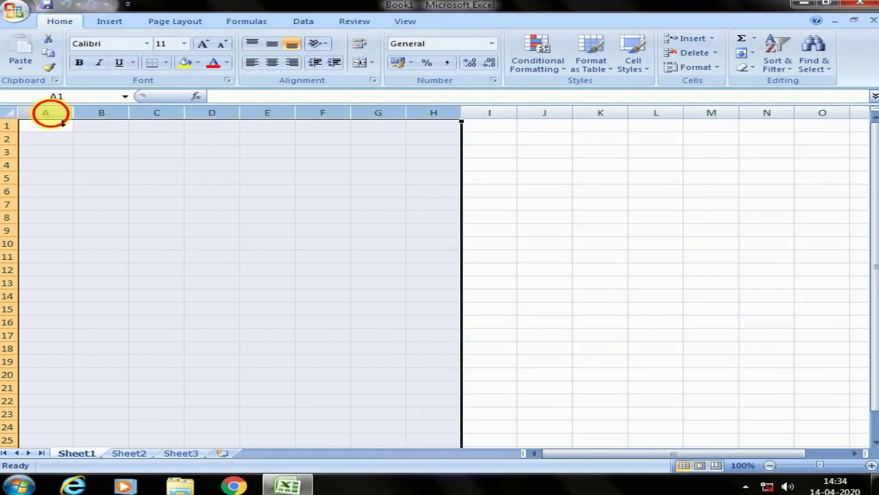
drag(62, 122, 676, 118)
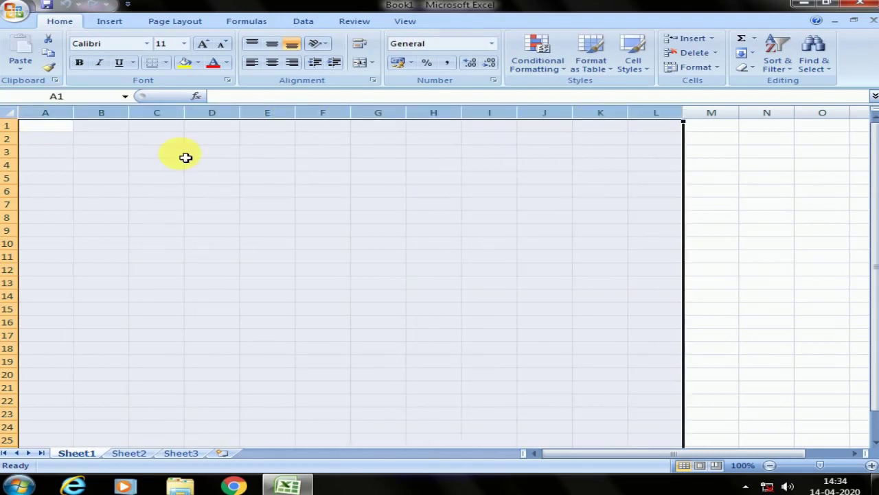
drag(14, 126, 6, 282)
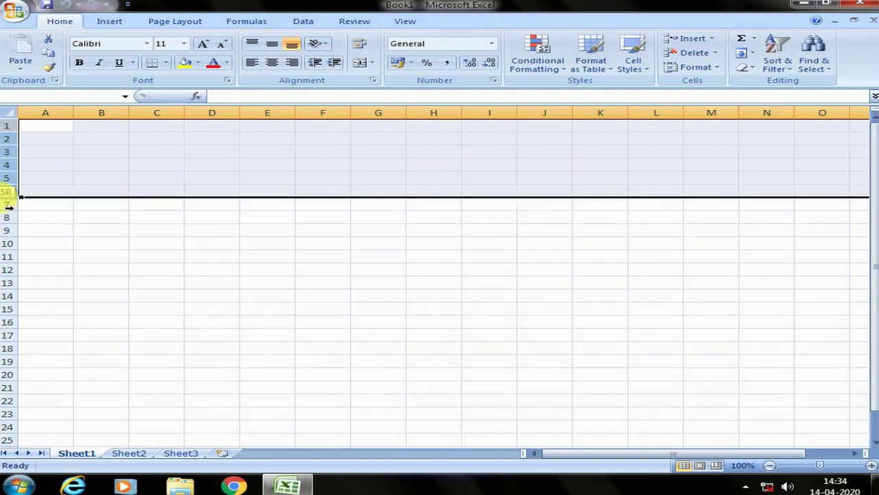
drag(60, 118, 405, 119)
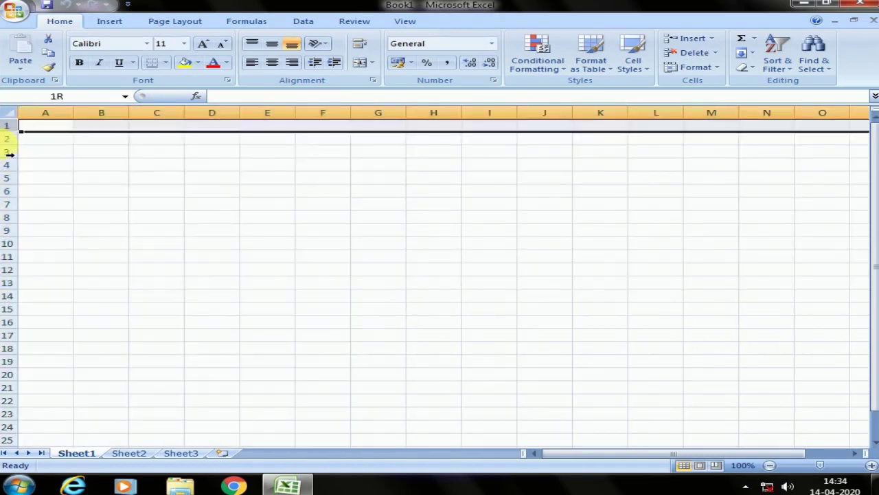
drag(8, 127, 7, 232)
click(533, 322)
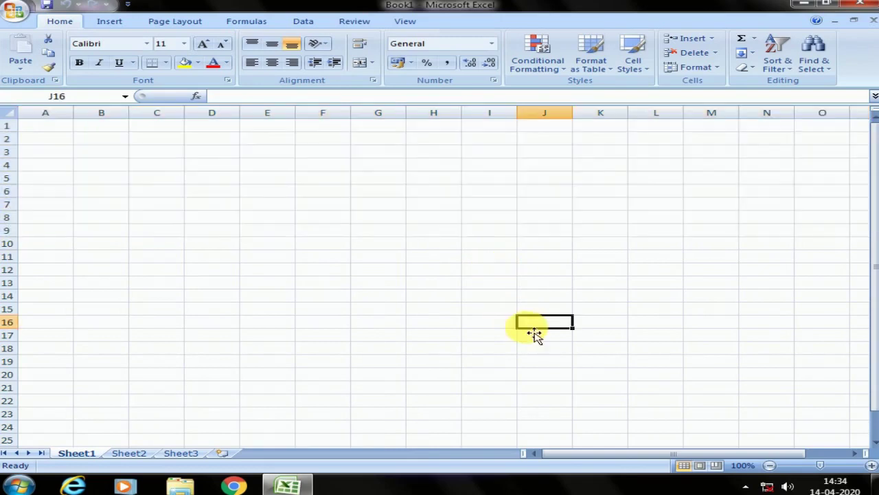
Cycle through Sheet2, Sheet3 and Sheet1, settling on Sheet2 with cell A1 selected.
click(141, 455)
click(182, 454)
click(127, 455)
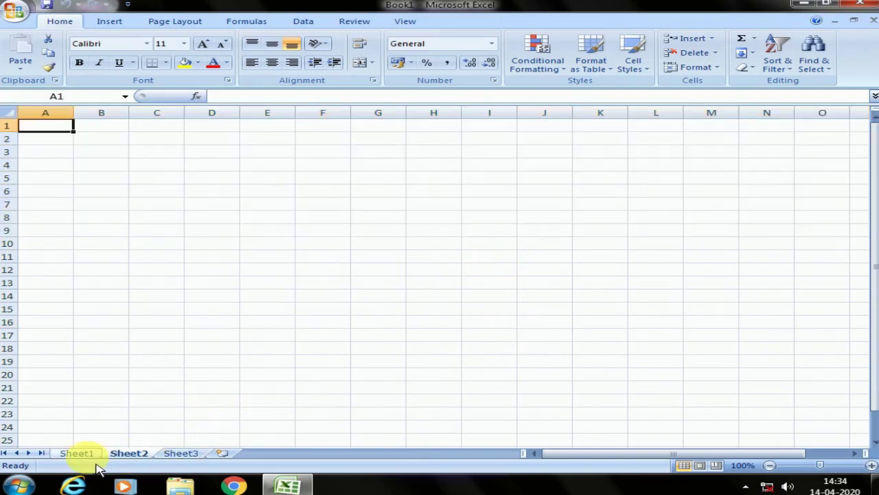
click(76, 454)
click(129, 453)
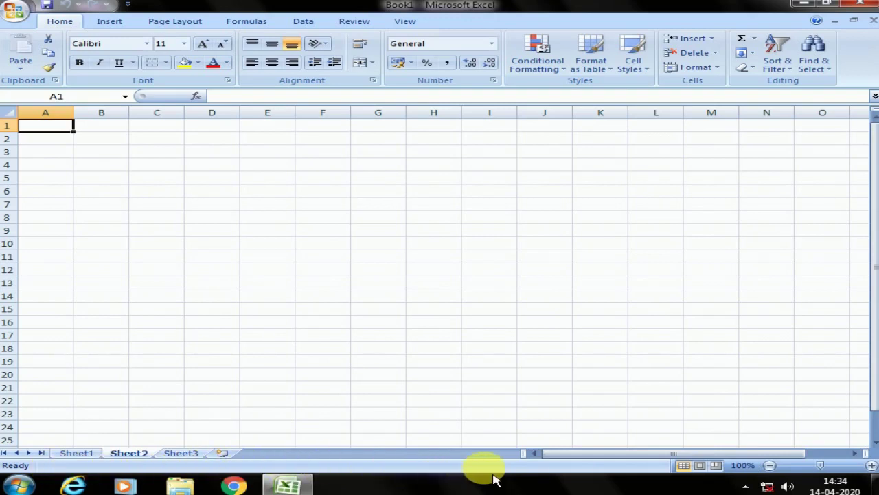
click(109, 132)
click(65, 123)
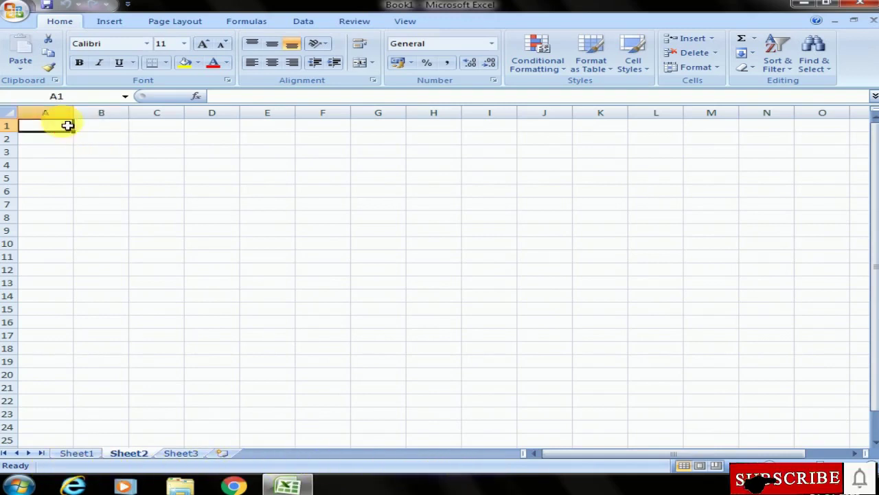
click(110, 131)
click(112, 139)
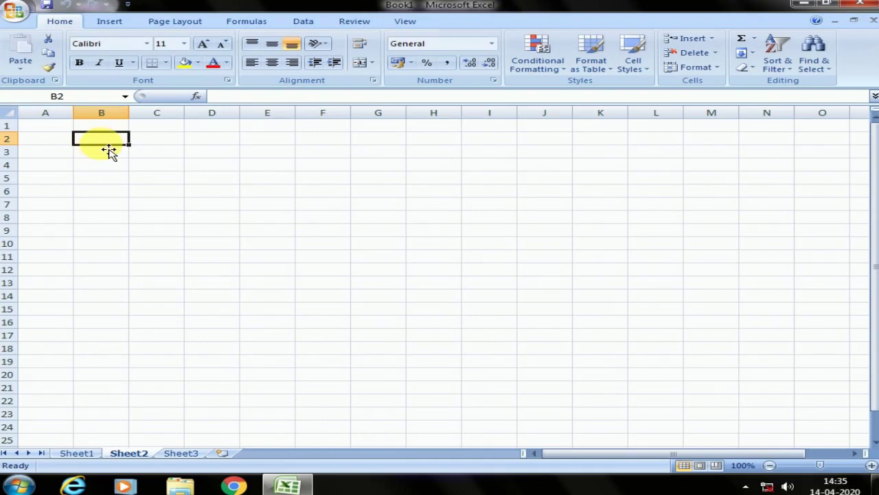
click(110, 146)
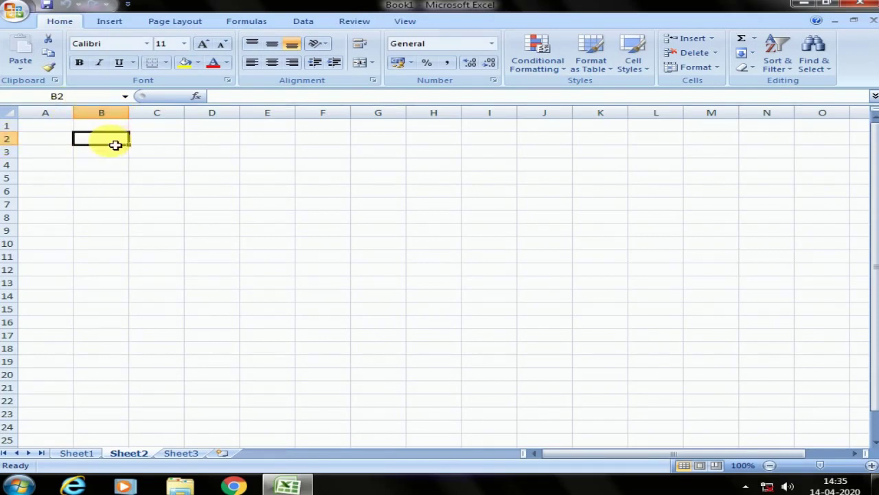
click(217, 141)
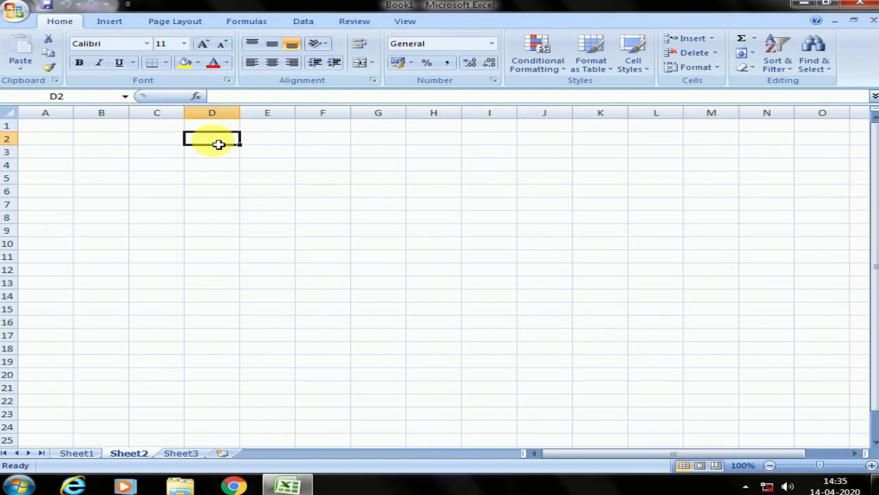
scroll(211, 153, down, 2)
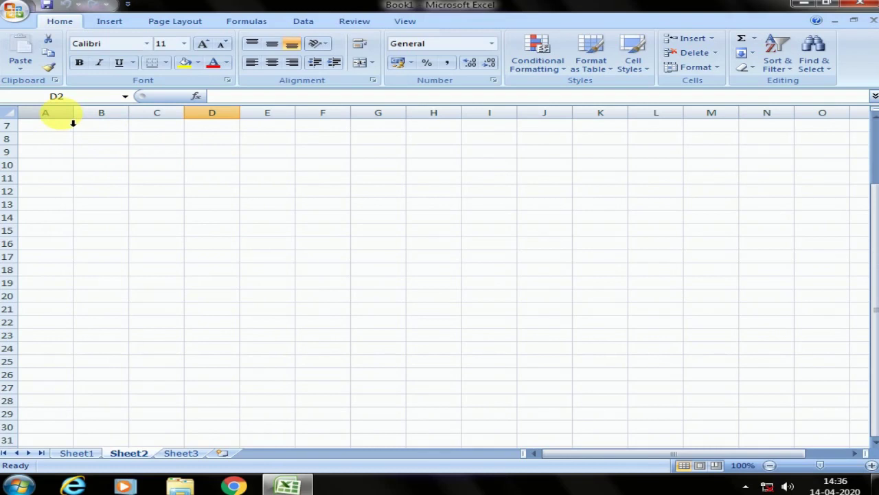
click(69, 115)
click(121, 116)
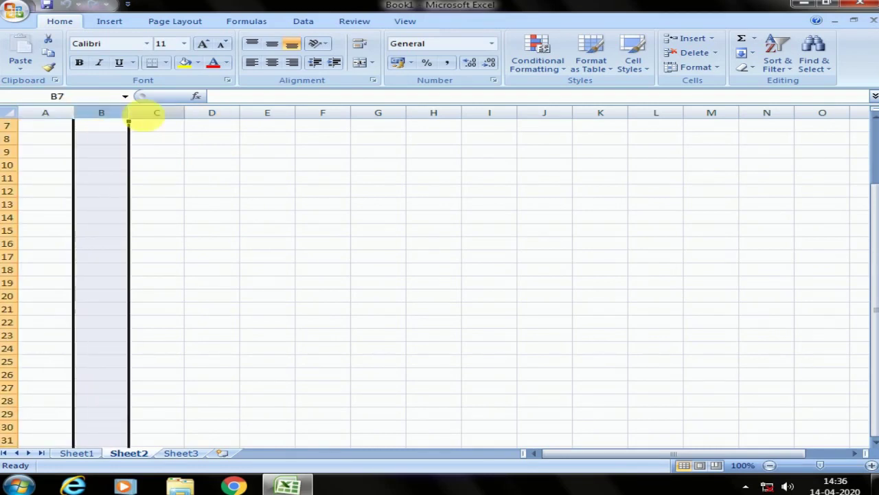
click(171, 118)
click(48, 119)
click(124, 118)
click(168, 120)
click(222, 120)
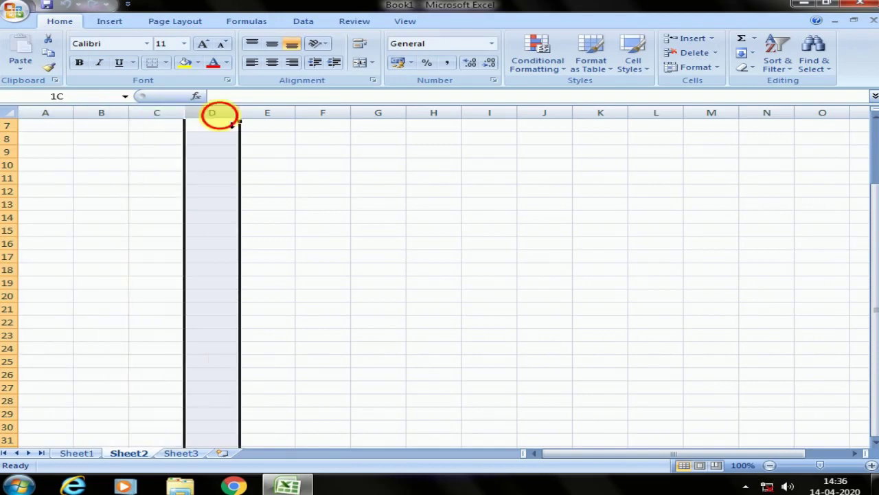
click(294, 124)
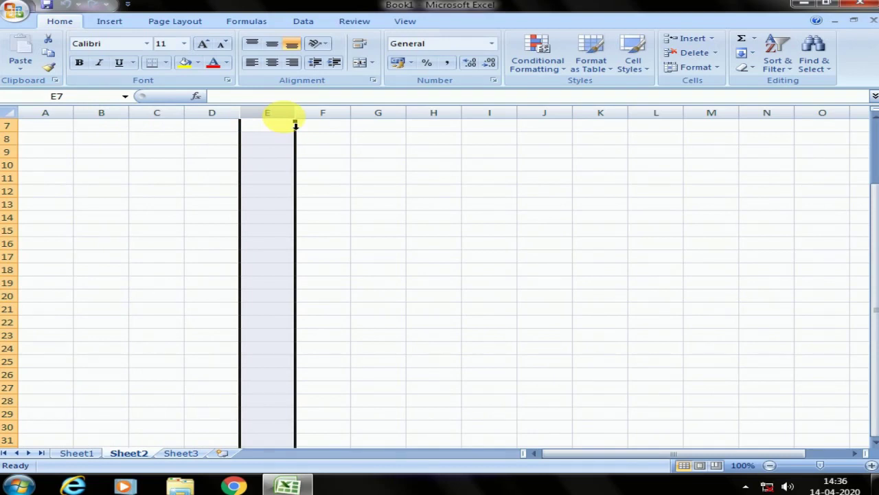
key(ctrl+Right)
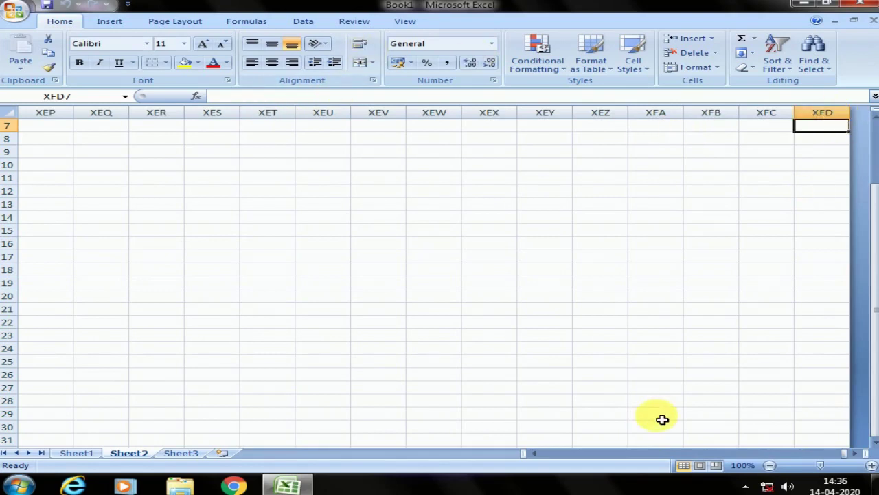
double_click(864, 453)
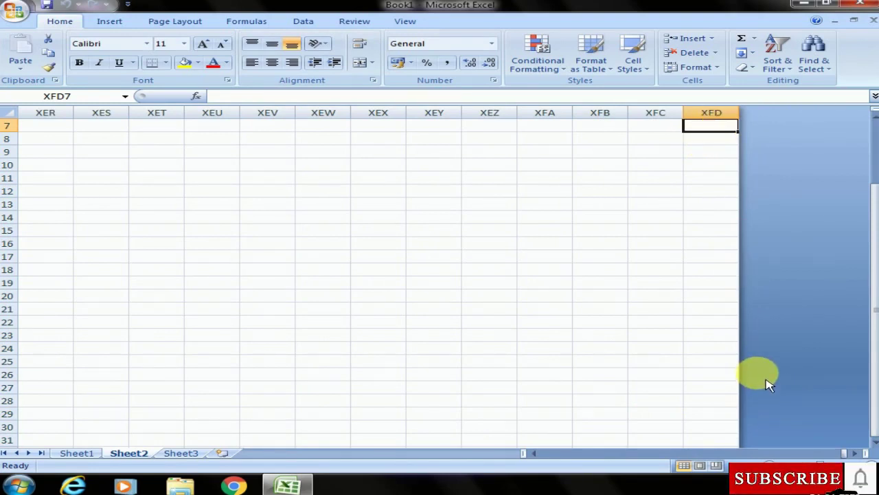
key(ctrl+Left)
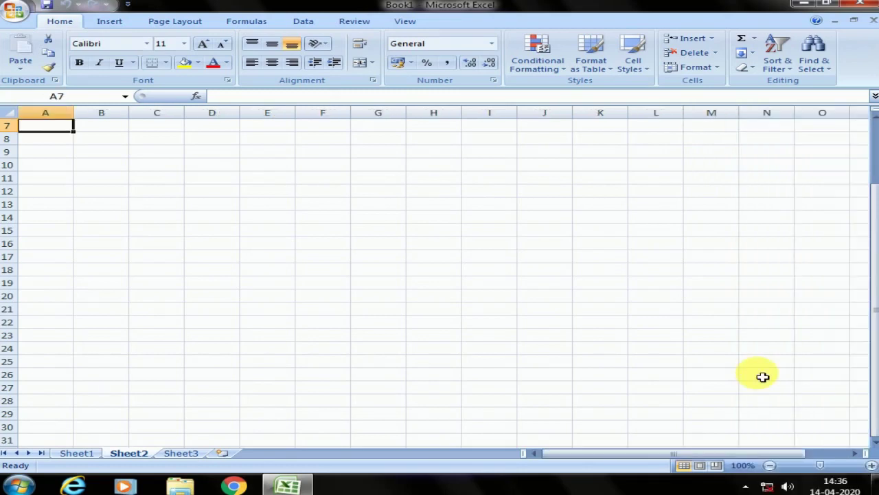
scroll(52, 132, up, 2)
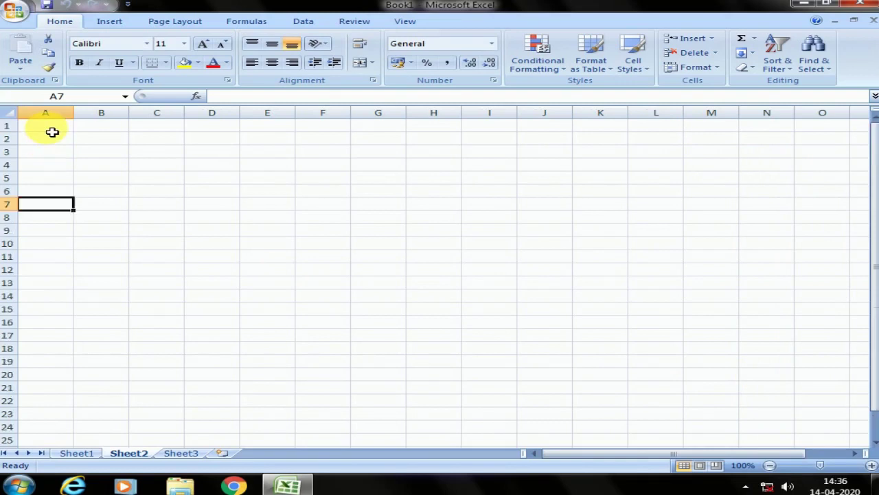
click(50, 130)
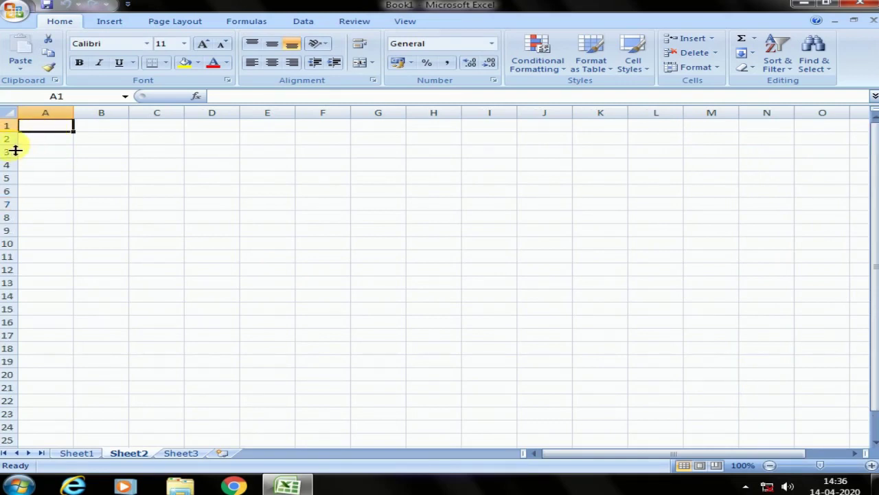
drag(9, 151, 21, 197)
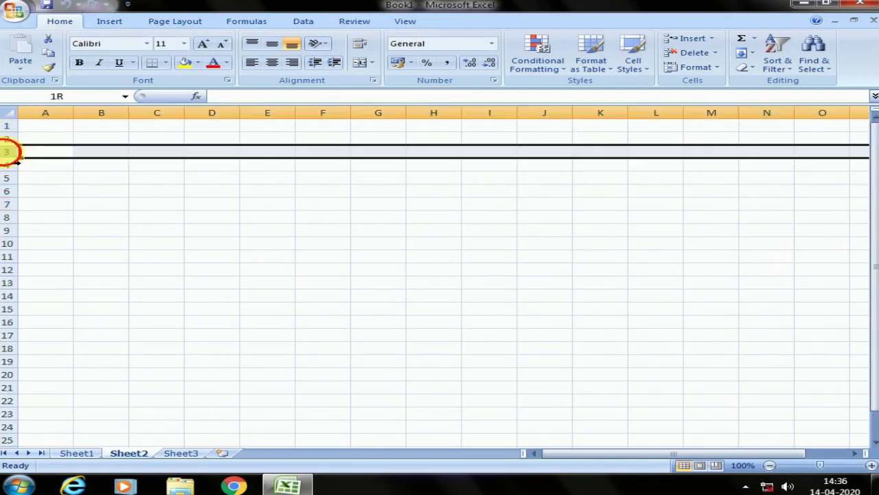
drag(13, 137, 15, 141)
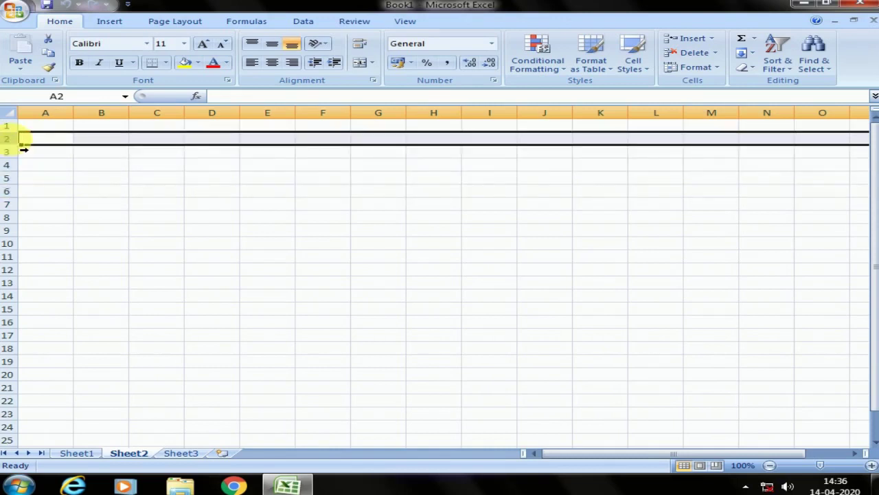
click(56, 140)
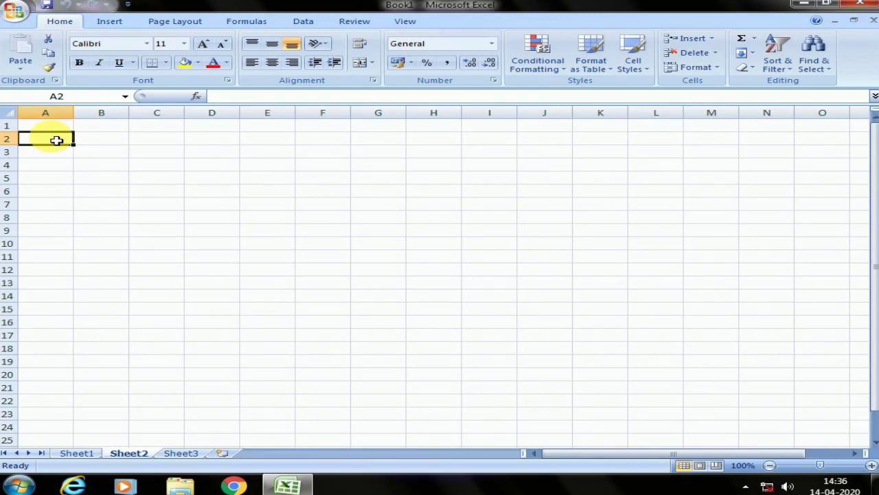
Jump with Ctrl+Down to the sheet's last row, 1048576, and scroll around it.
key(ctrl+Down)
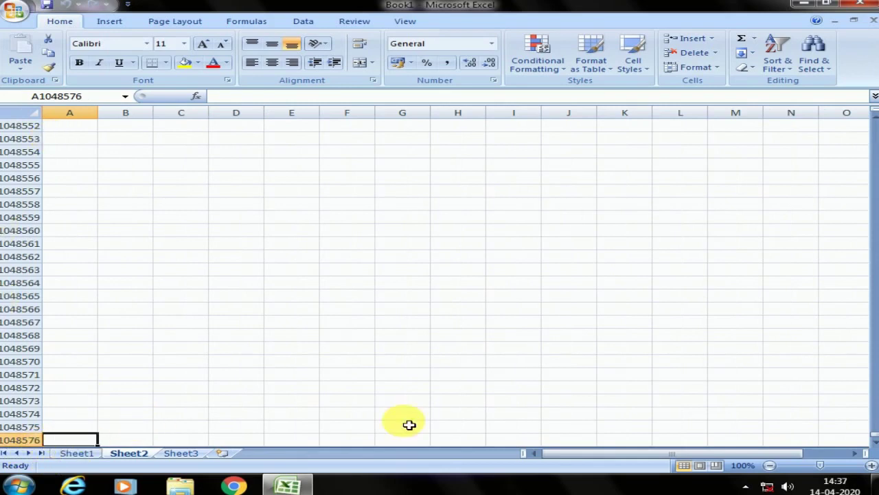
scroll(795, 422, down, 1)
scroll(442, 396, down, 1)
scroll(284, 369, down, 1)
scroll(255, 307, up, 4)
scroll(253, 307, up, 1)
scroll(250, 307, up, 1)
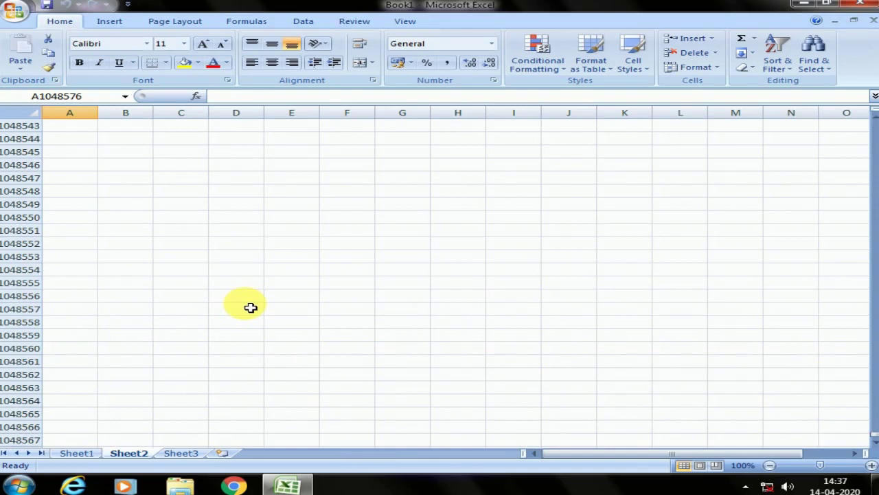
Select whole columns A, B and C in turn by their headers.
click(122, 112)
click(71, 113)
click(181, 113)
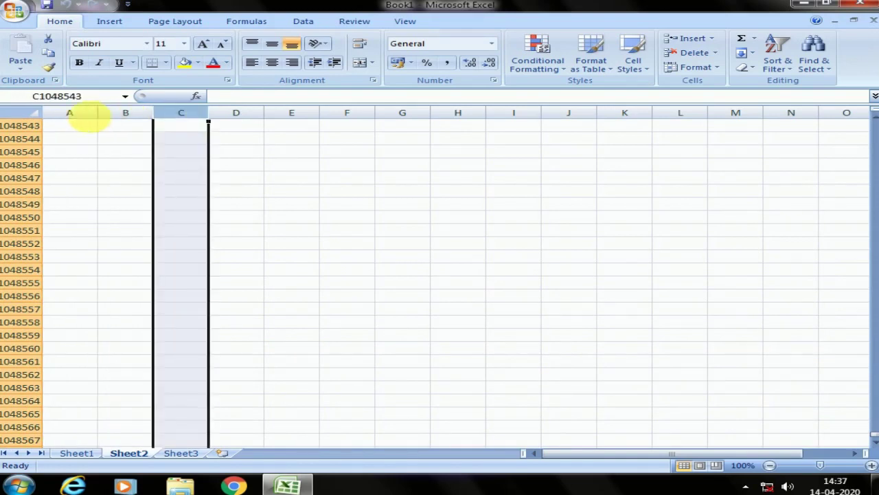
click(71, 113)
click(130, 116)
click(84, 122)
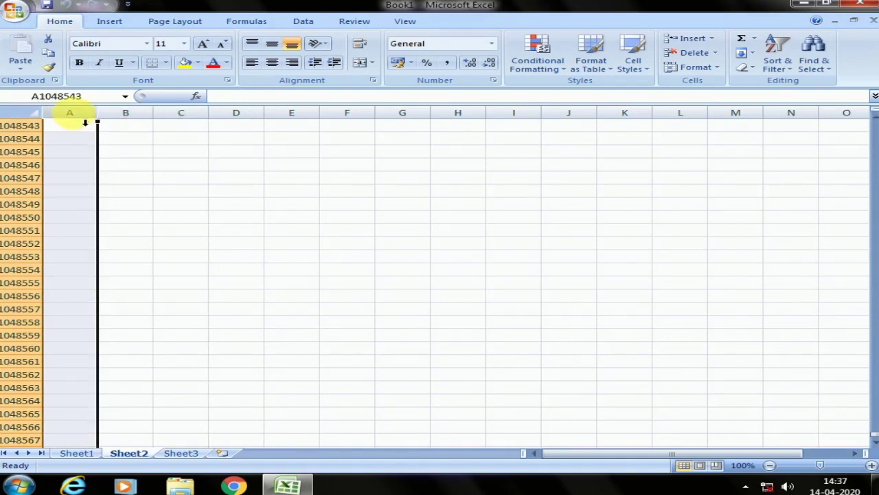
click(151, 124)
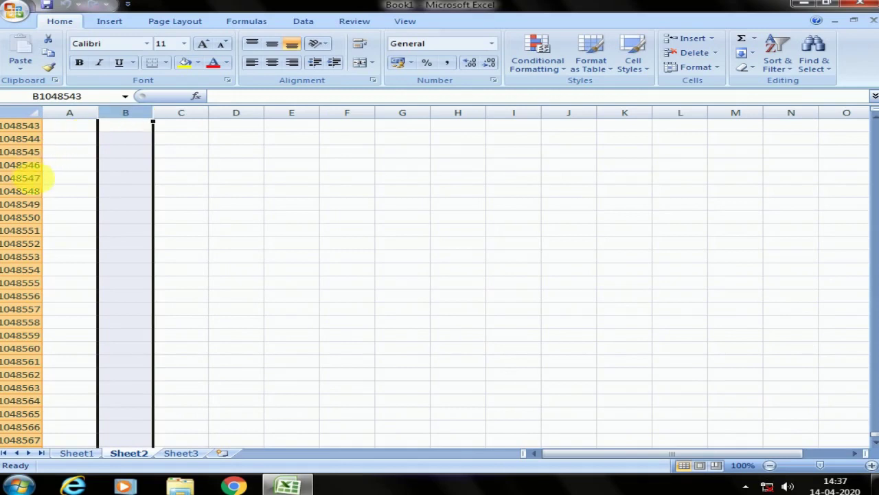
Select cell I1048475 near the bottom, then return to row 1 with Ctrl+Up.
scroll(14, 430, down, 5)
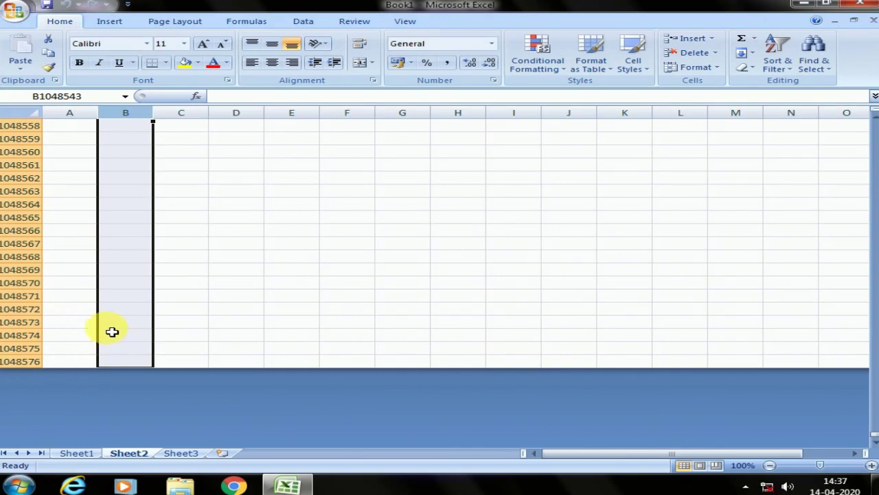
scroll(222, 263, up, 6)
scroll(223, 267, up, 7)
scroll(223, 267, up, 5)
scroll(223, 267, up, 9)
click(197, 231)
scroll(197, 261, up, 7)
click(509, 377)
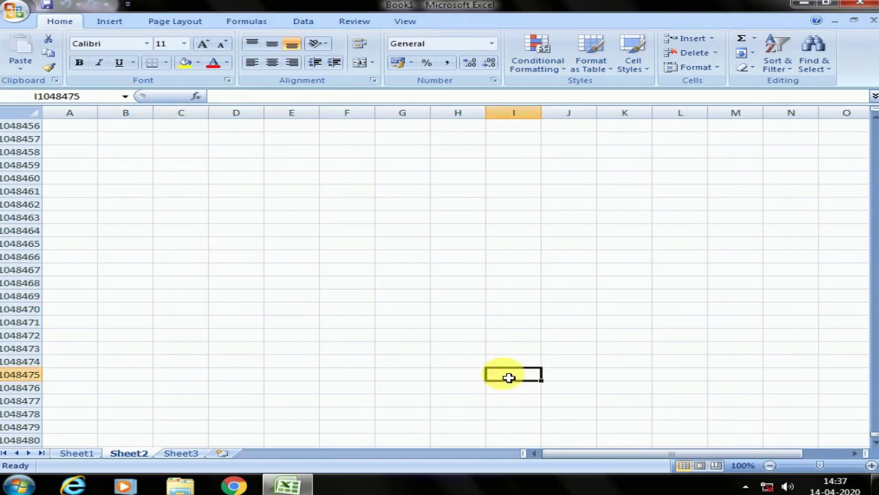
key(ctrl+Up)
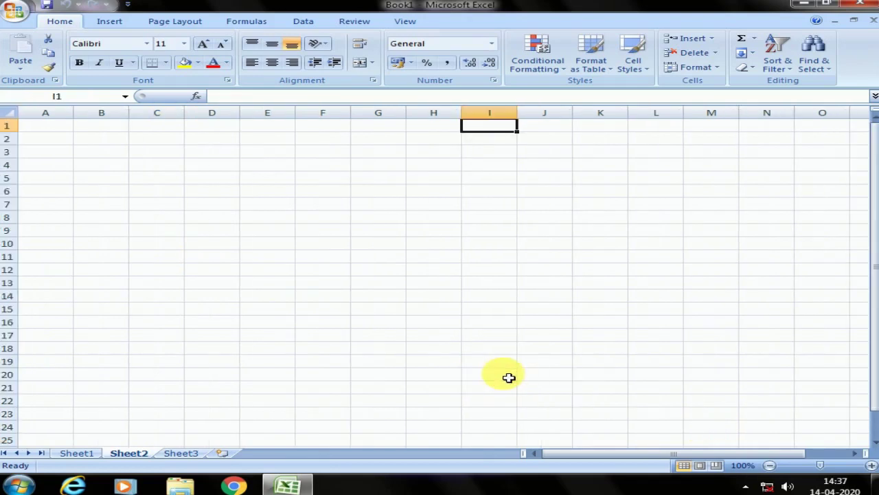
click(158, 176)
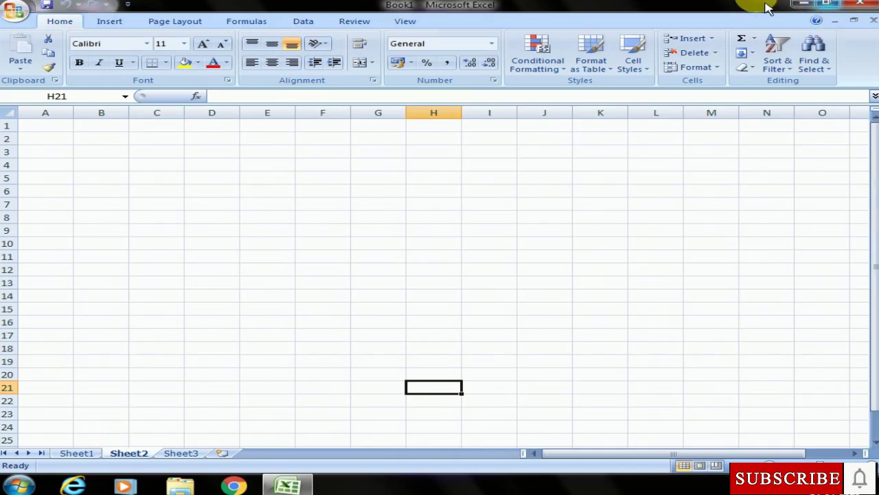
Switch through Sheet1 and Sheet2 to end on Sheet3.
click(79, 454)
click(129, 453)
click(180, 453)
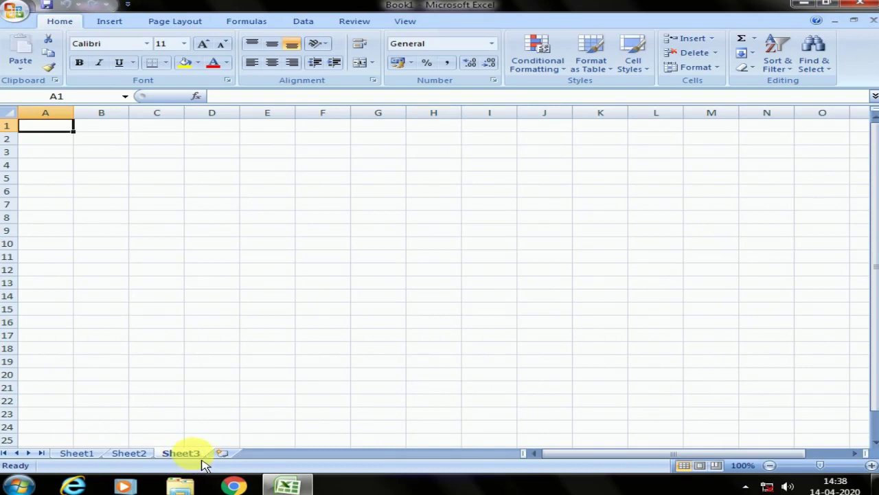
Insert two new worksheets, Sheet4 and Sheet5, and page down one screen.
click(222, 453)
click(274, 453)
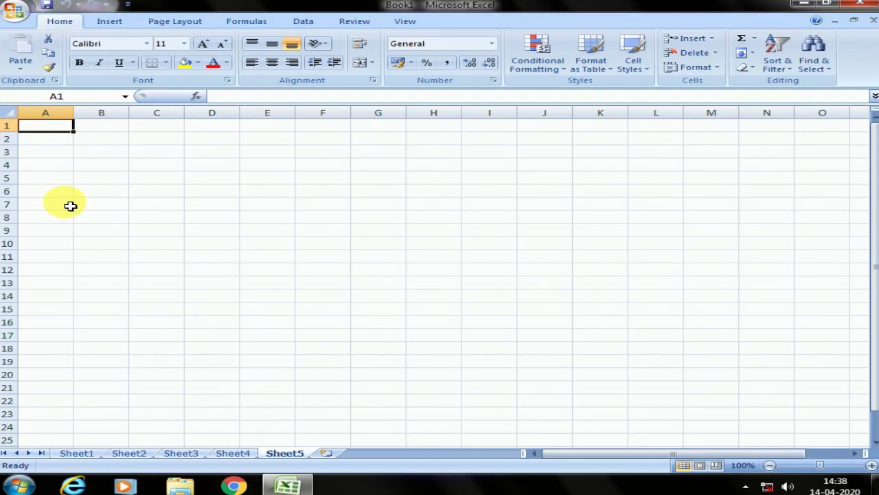
key(Page_Down)
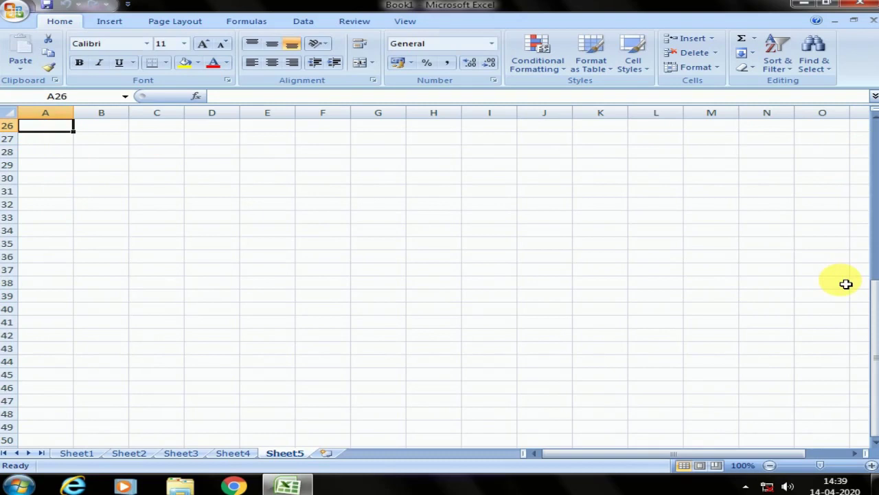
Page a screen of columns right with Alt+Page Down and back with Alt+Page Up, then select A6.
key(alt)
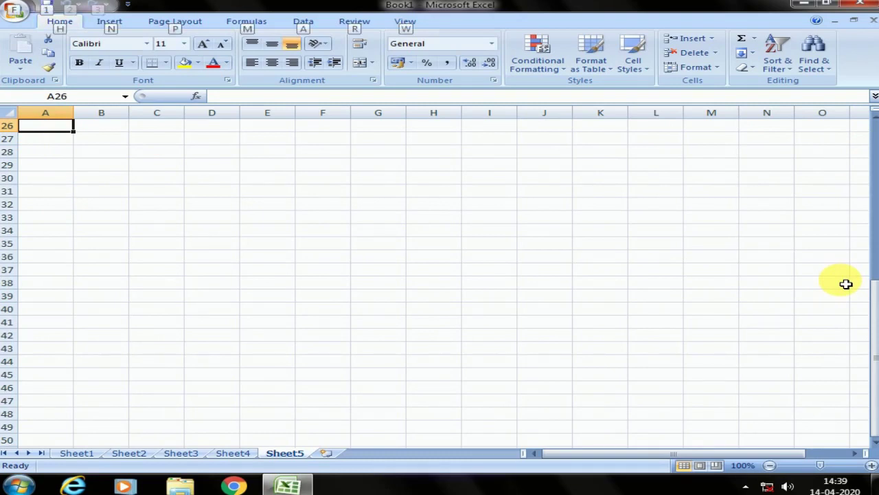
key(alt+Page_Down)
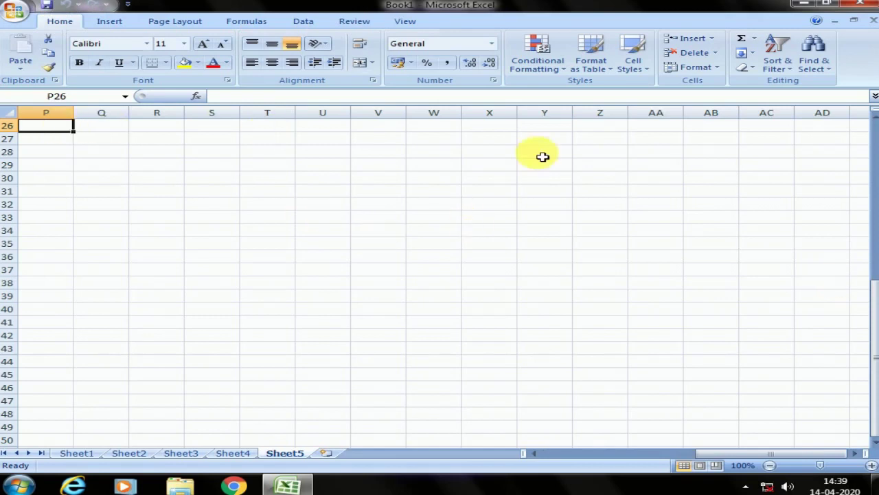
key(alt)
key(alt+Page_Up)
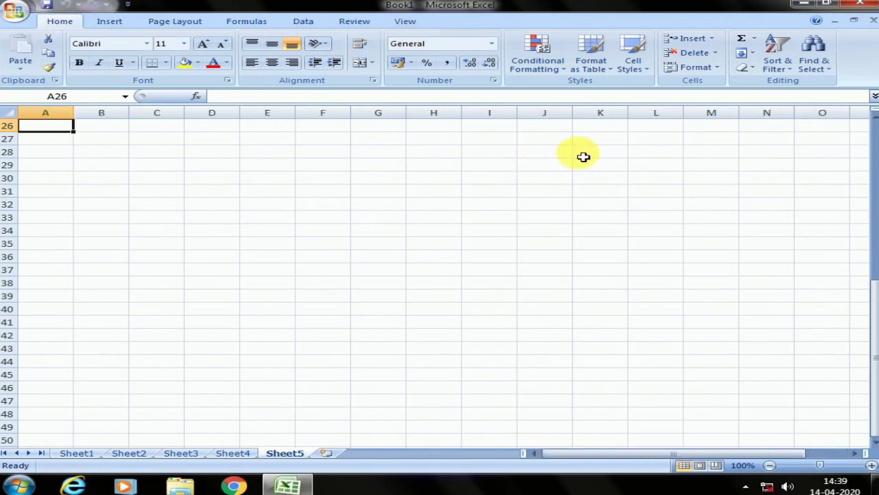
scroll(66, 190, up, 5)
scroll(67, 192, up, 3)
click(68, 192)
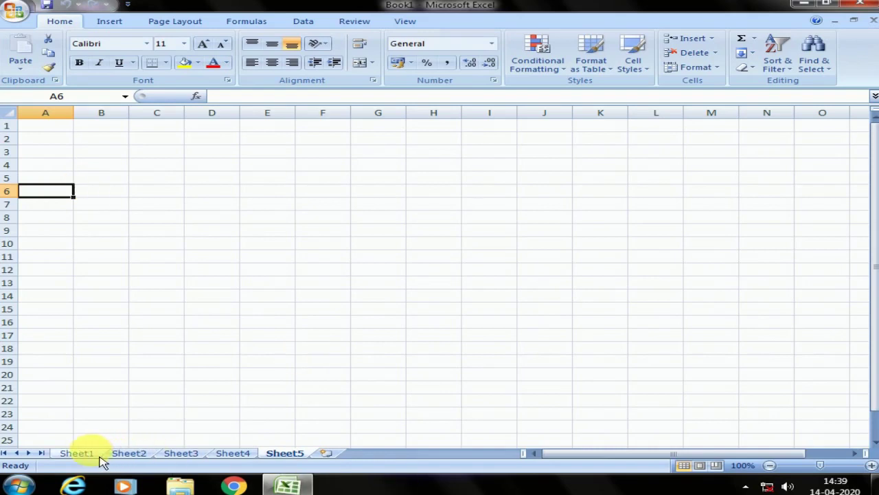
Rename Sheet1 to 'result'.
click(77, 453)
ctrl+click(129, 453)
click(77, 454)
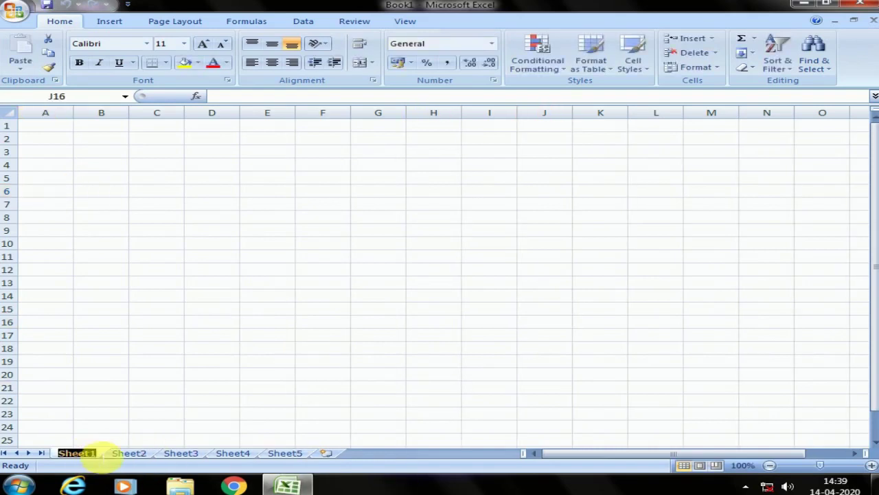
ctrl+click(130, 453)
click(79, 454)
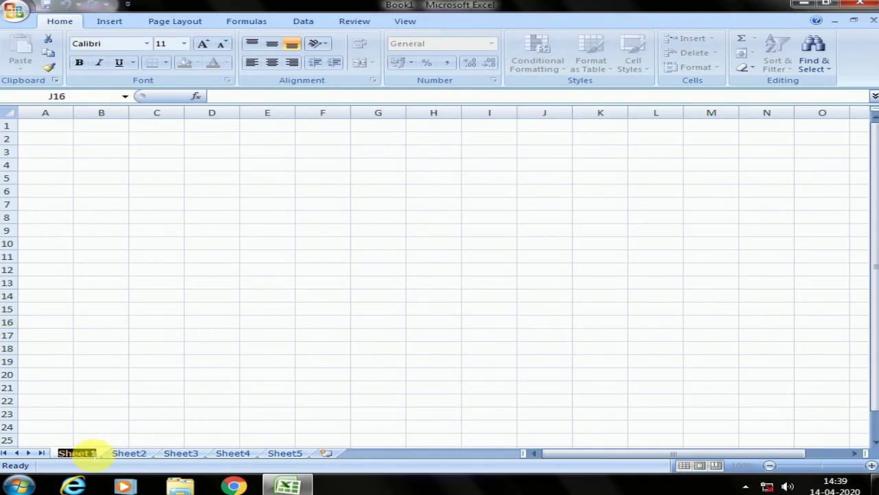
text(result)
key(Return)
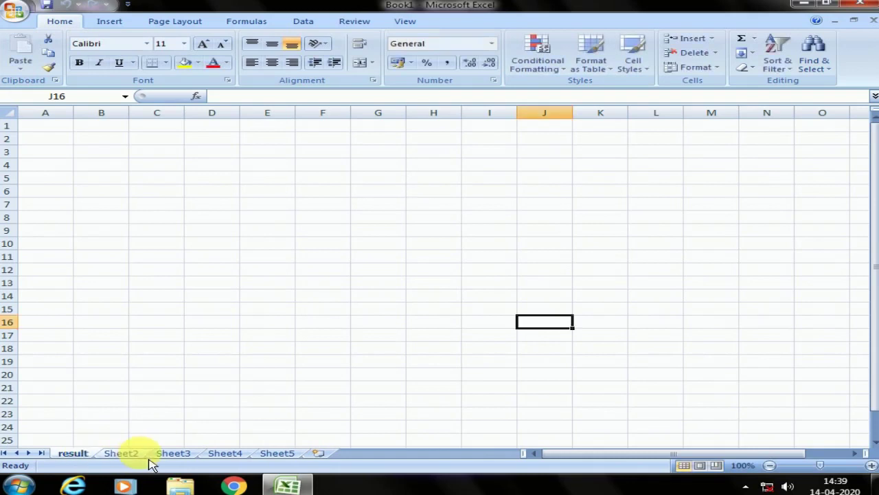
Rename Sheet2 to 'name' and Sheet3 to 'jkhdf'.
double_click(121, 454)
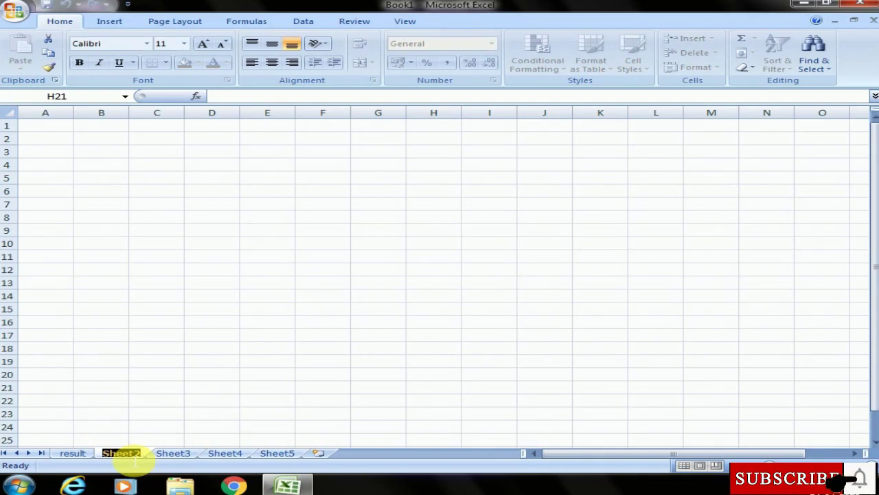
text(name)
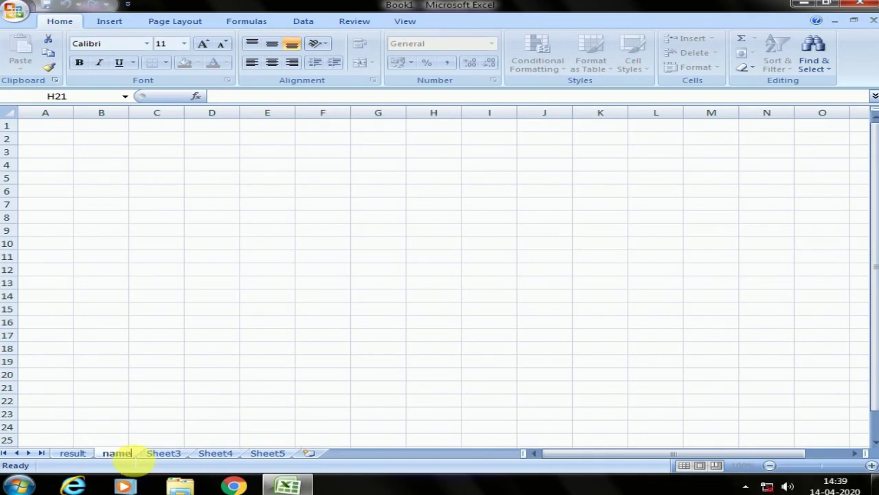
double_click(173, 454)
text(jkhdf)
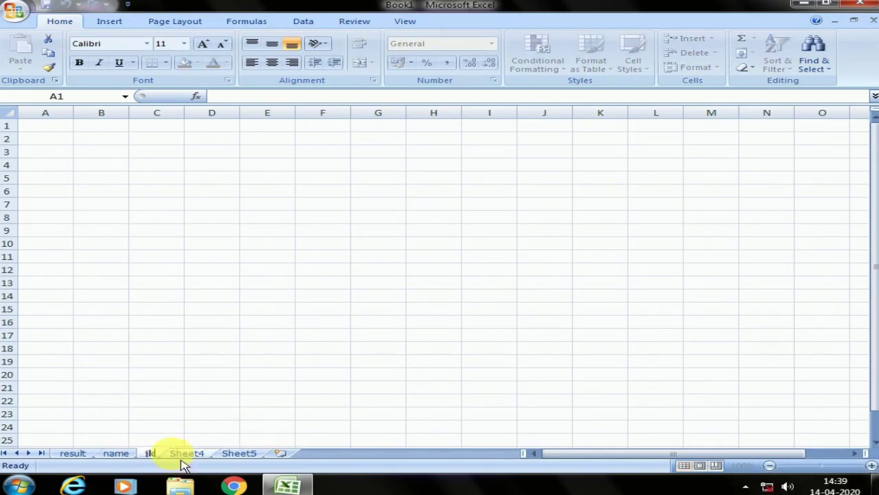
click(206, 405)
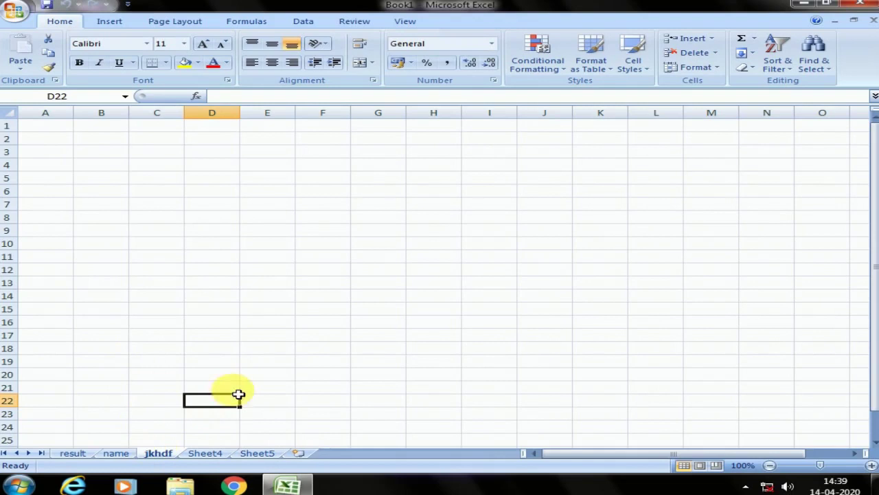
From Sheet5, cycle back and forth through the sheets with Ctrl+Page Up/Down, ending on Sheet4.
click(256, 453)
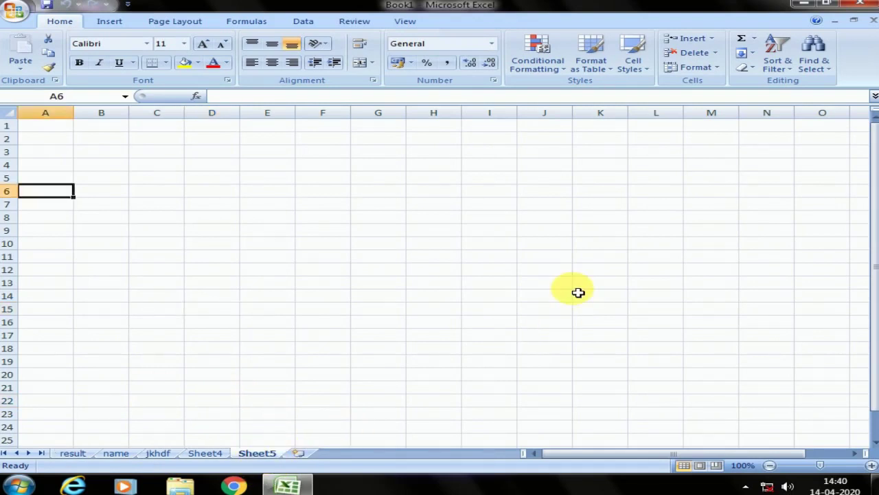
key(ctrl+Page_Up)
key(ctrl+Page_Up)
key(ctrl+Page_Up)
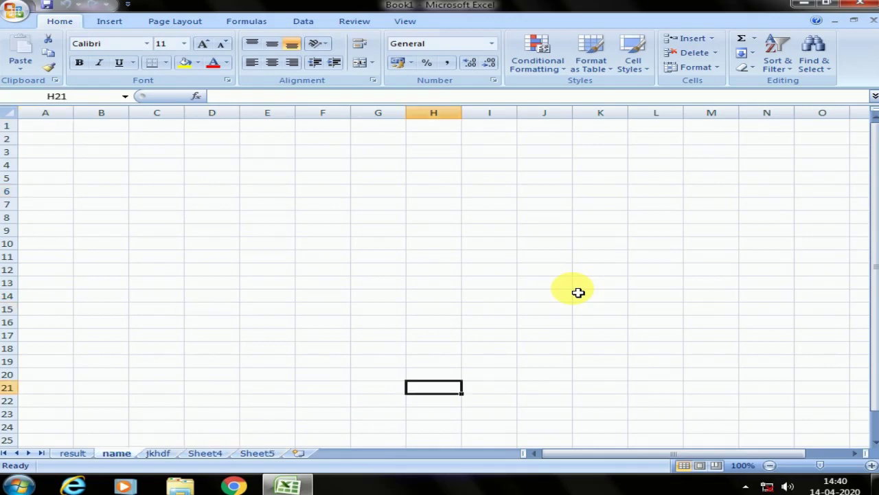
key(ctrl+Page_Up)
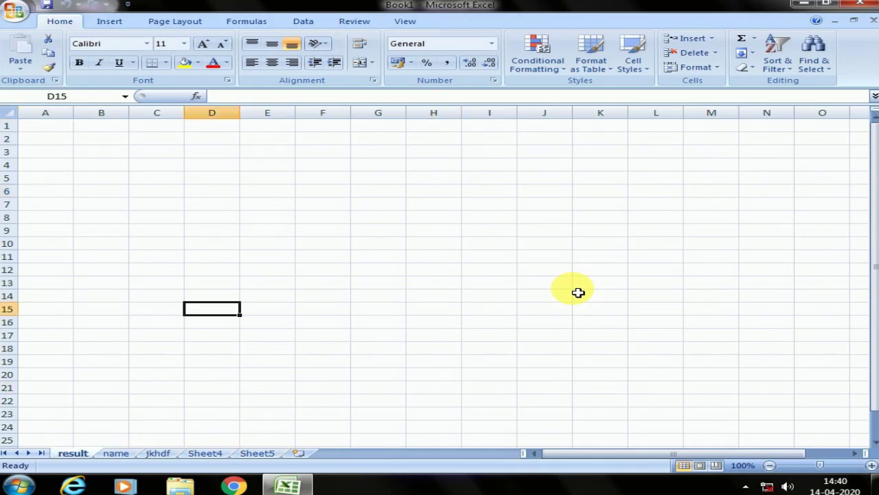
key(ctrl+Page_Down)
key(ctrl+Page_Down)
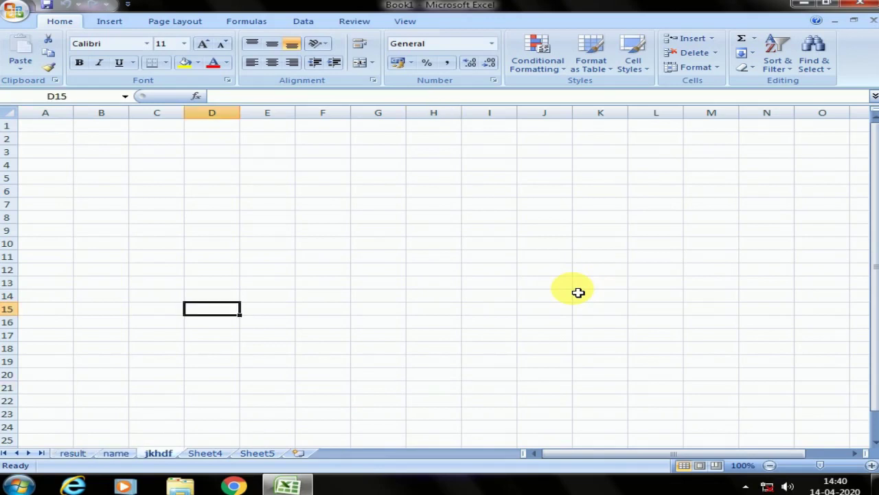
key(ctrl+Page_Down)
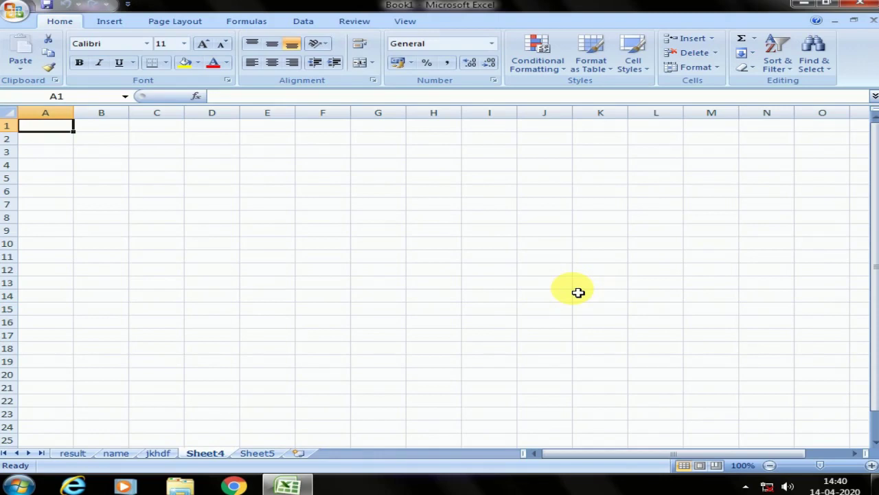
key(ctrl+Page_Down)
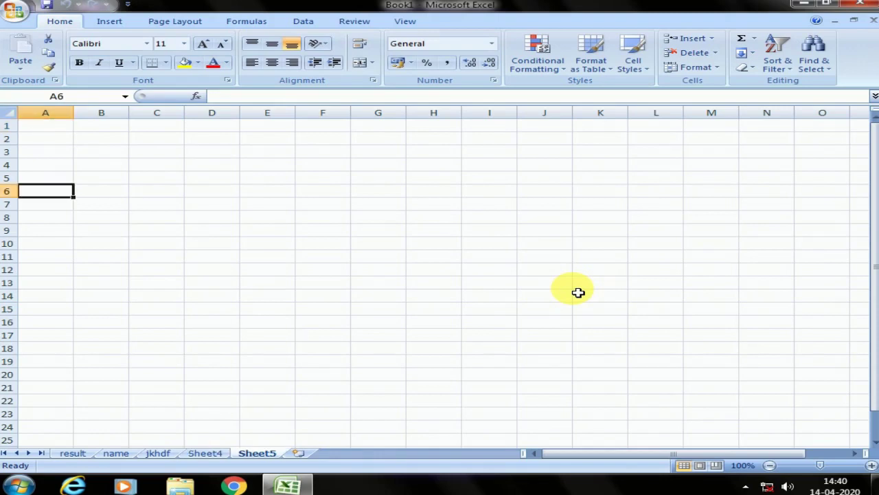
key(ctrl+Page_Up)
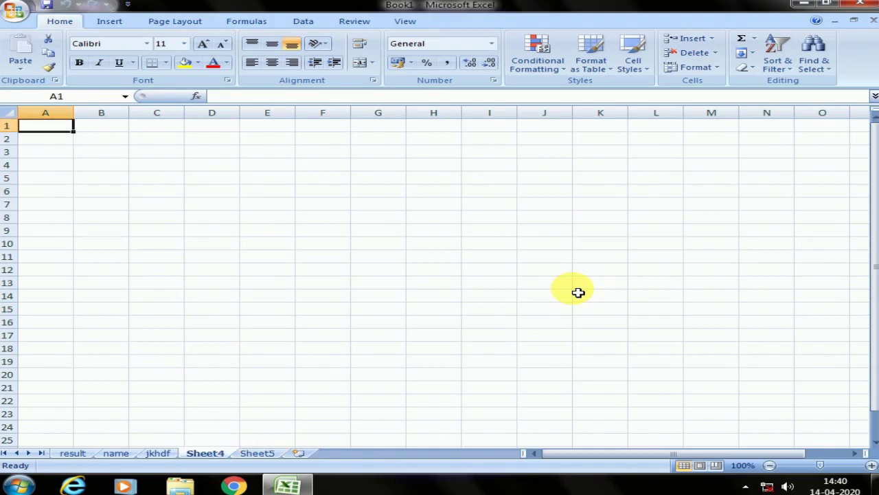
key(ctrl+Page_Up)
key(ctrl+Page_Up)
key(ctrl+Page_Up)
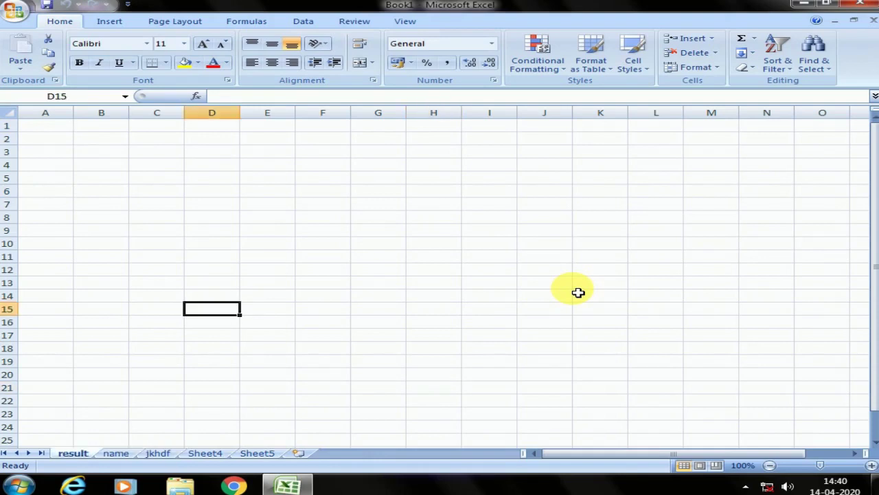
key(ctrl+Page_Down)
key(ctrl+Page_Down)
key(ctrl+Page_Down)
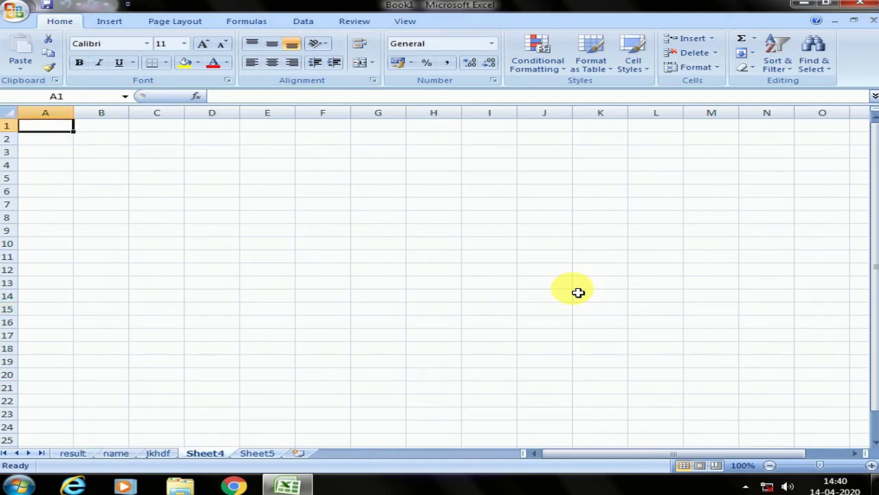
key(ctrl+Page_Down)
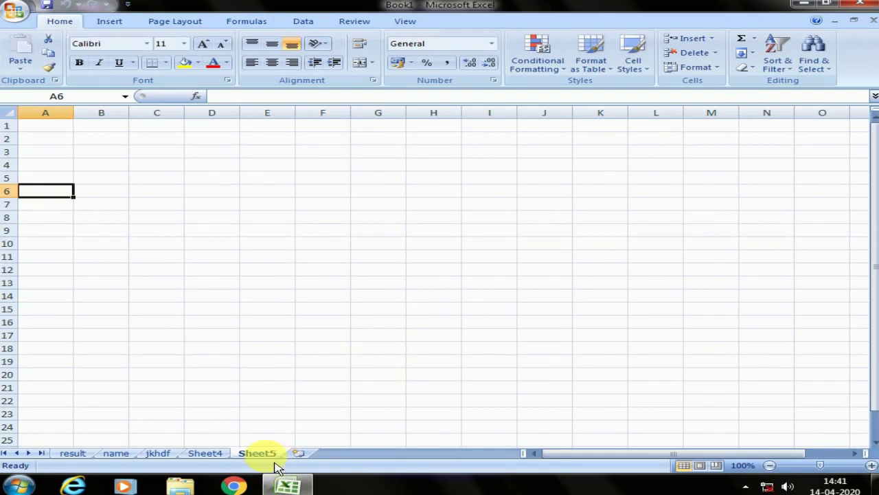
Ctrl-drag a copy of Sheet5 to the front as Sheet5 (2), and move result between Sheet4 and Sheet5.
drag(275, 465, 117, 460)
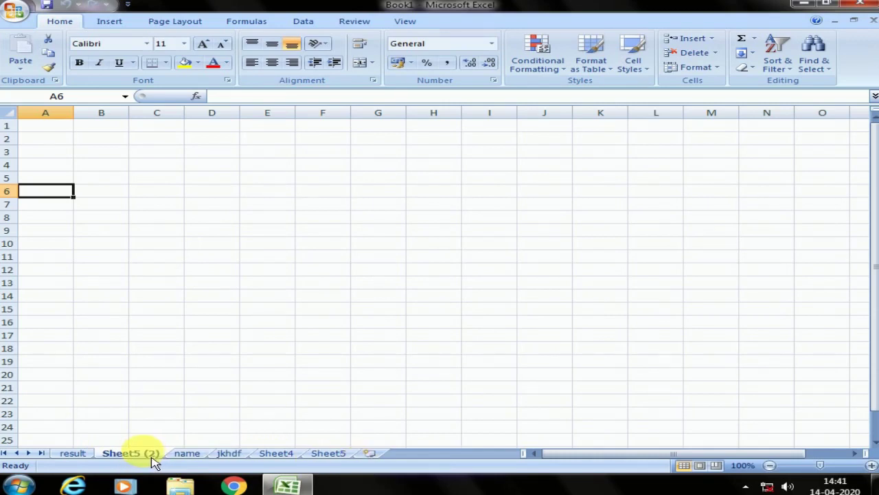
drag(85, 461, 322, 457)
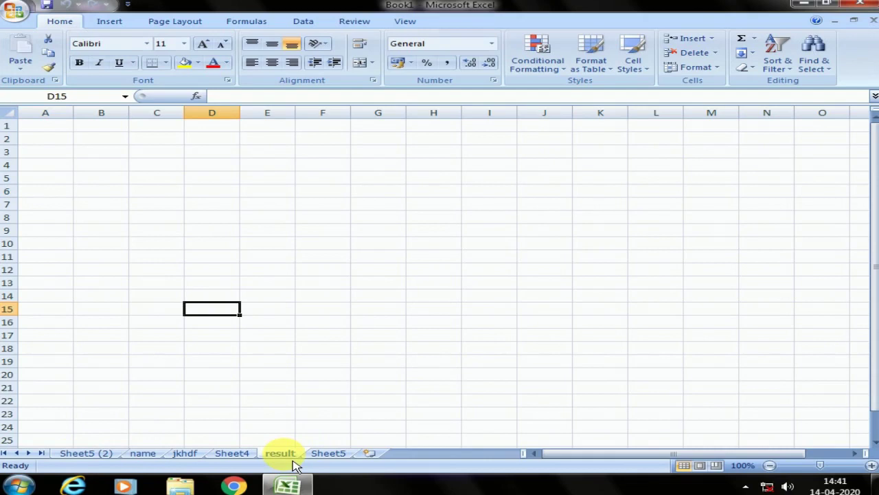
click(45, 164)
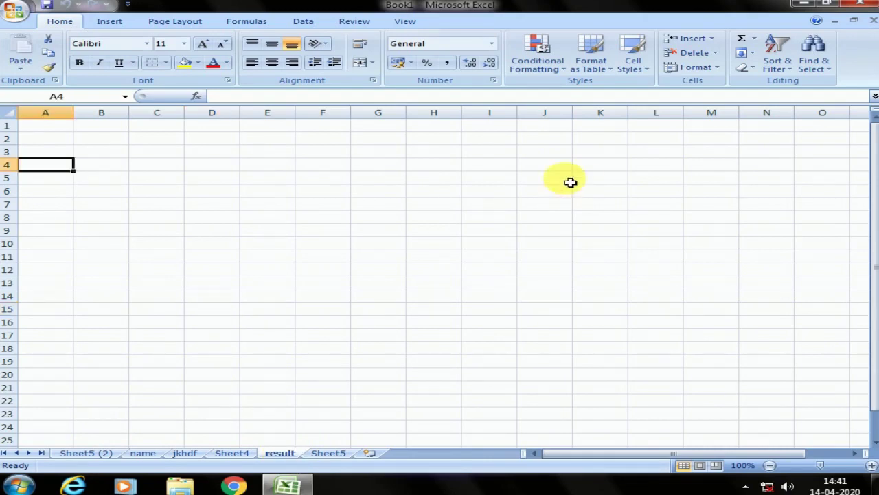
click(558, 170)
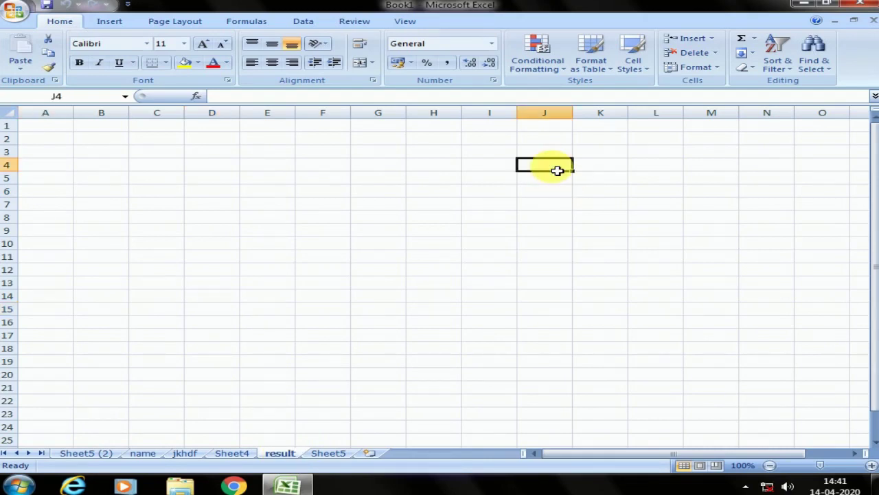
key(Home)
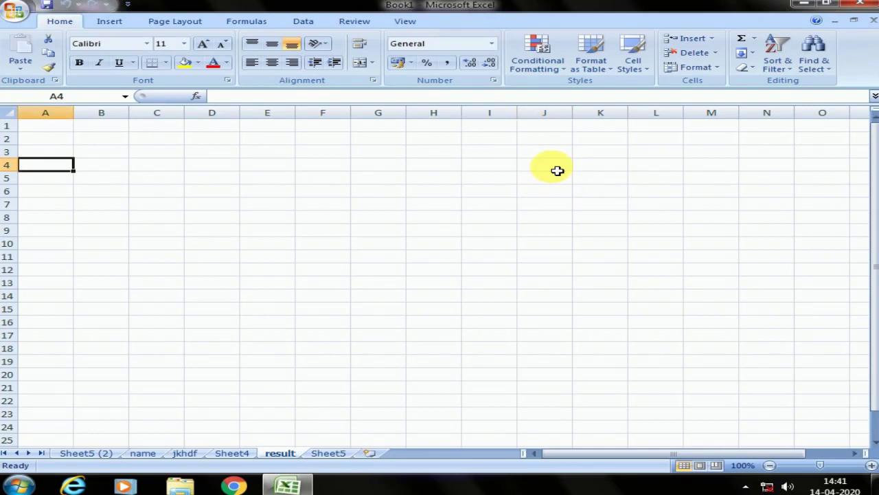
click(557, 170)
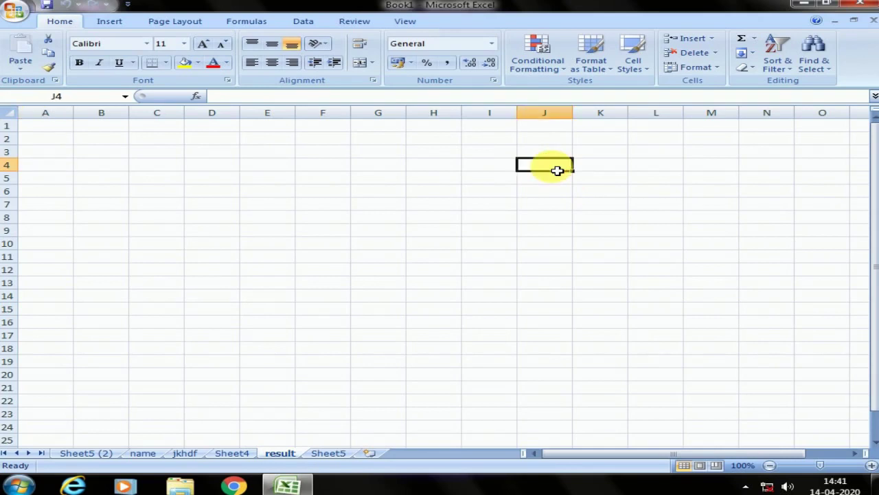
key(Home)
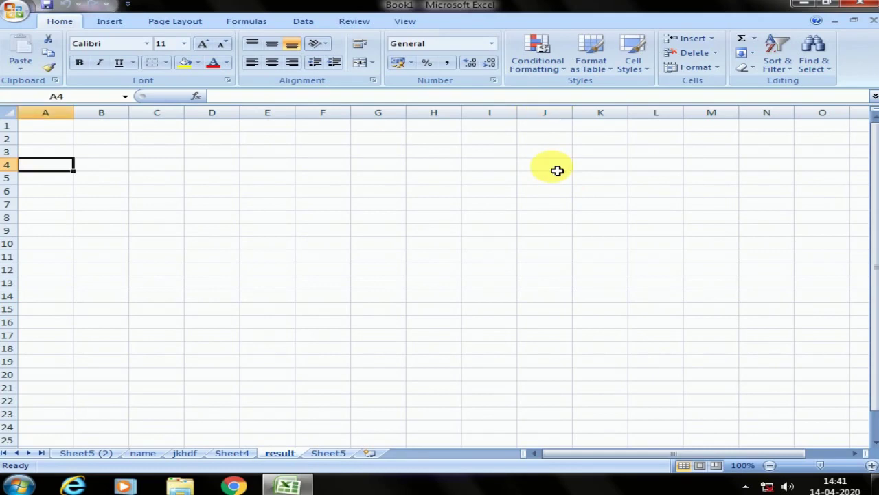
click(566, 167)
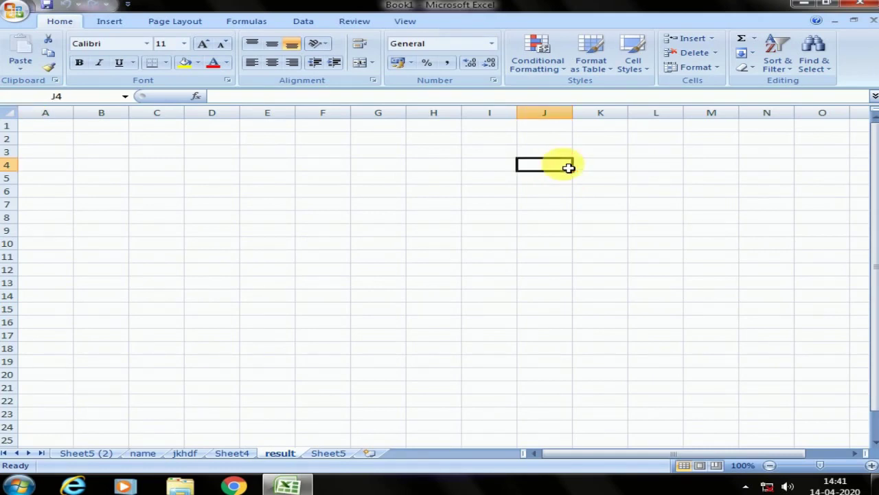
click(52, 171)
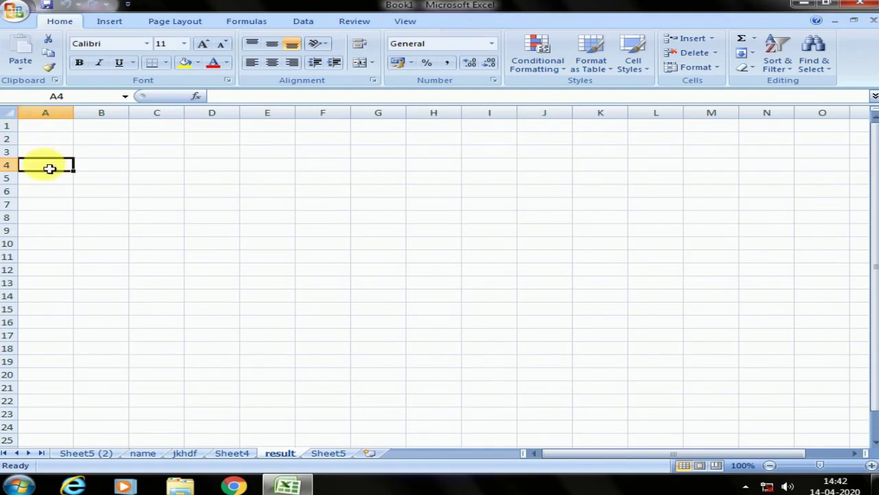
click(511, 176)
click(507, 169)
click(487, 218)
scroll(10, 158, down, 11)
scroll(10, 216, up, 4)
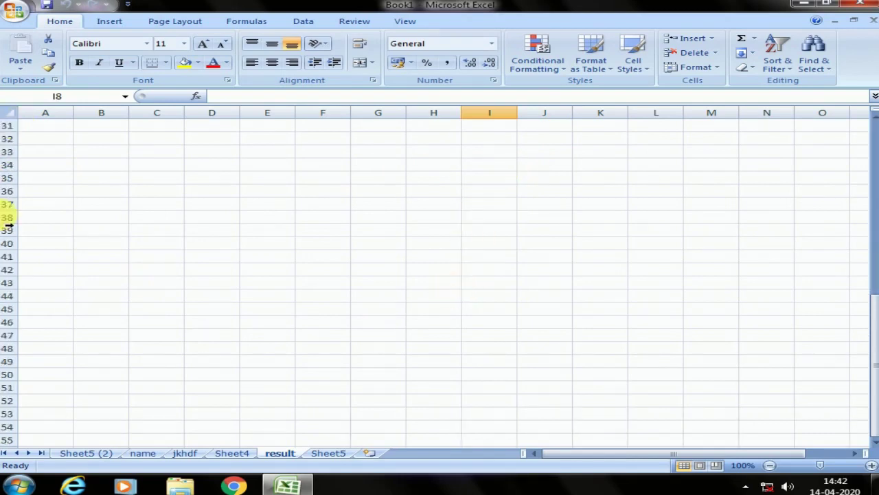
scroll(9, 118, up, 7)
scroll(412, 318, down, 11)
click(433, 372)
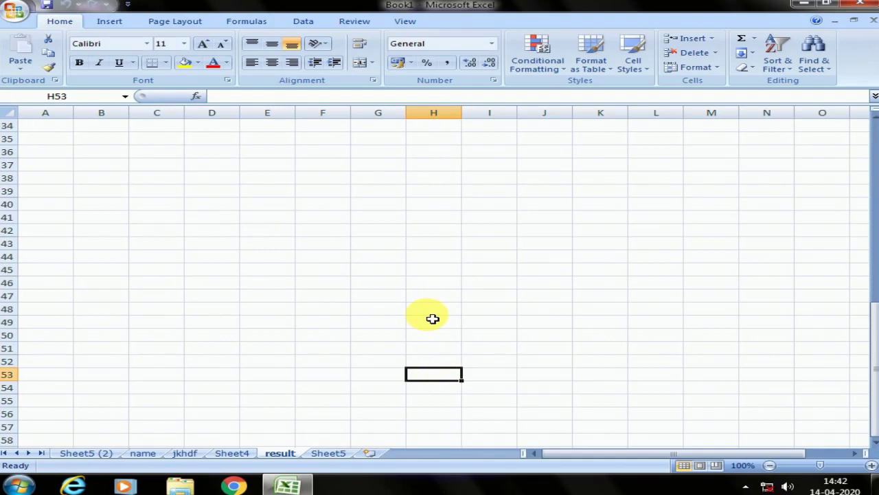
key(ctrl+Home)
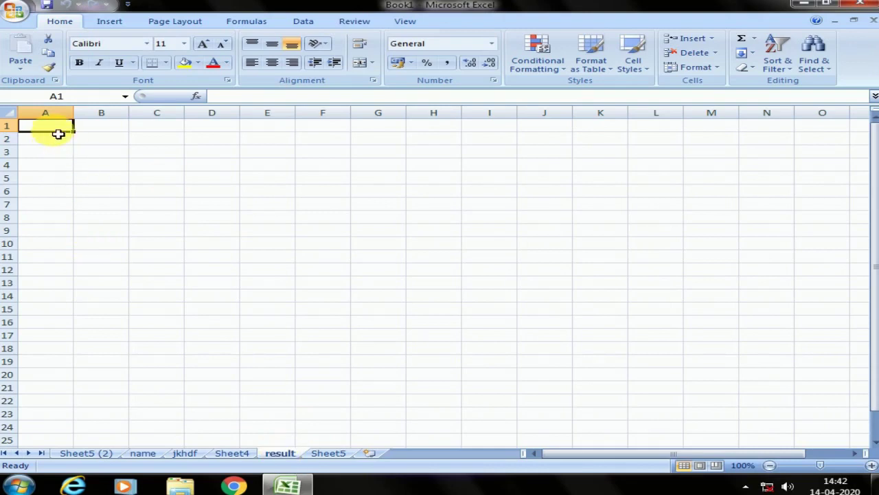
scroll(405, 322, down, 6)
click(464, 364)
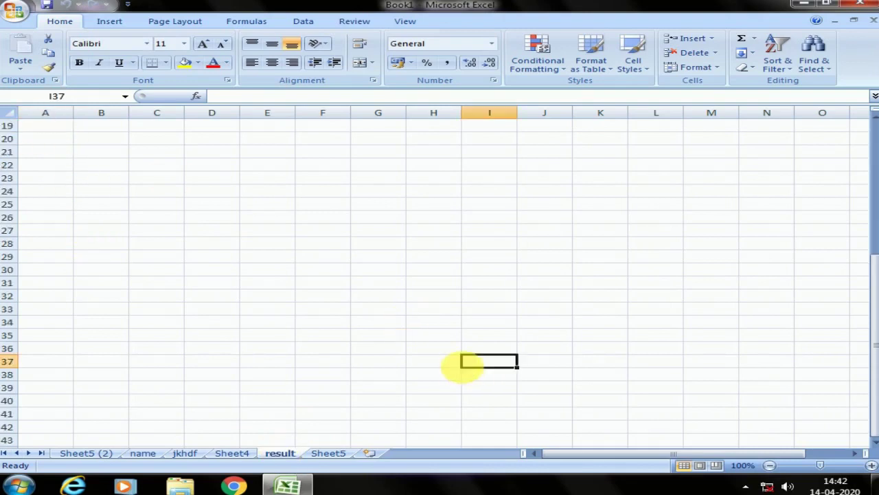
key(ctrl+Home)
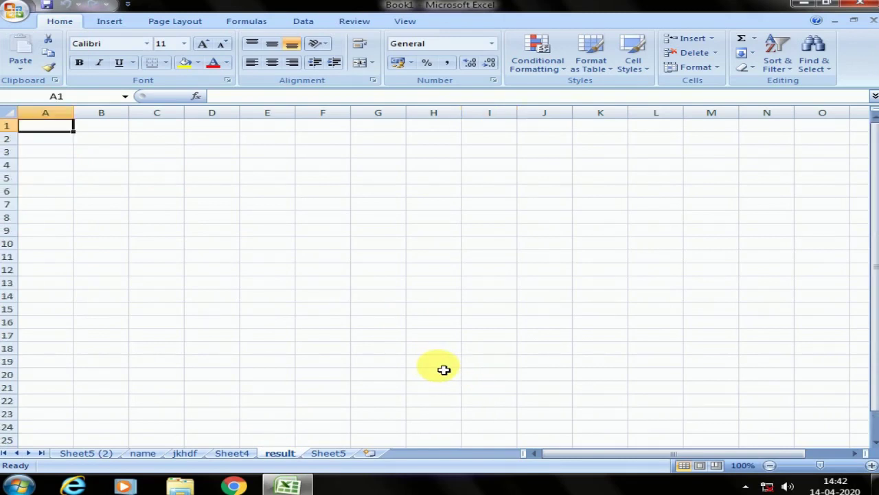
click(502, 238)
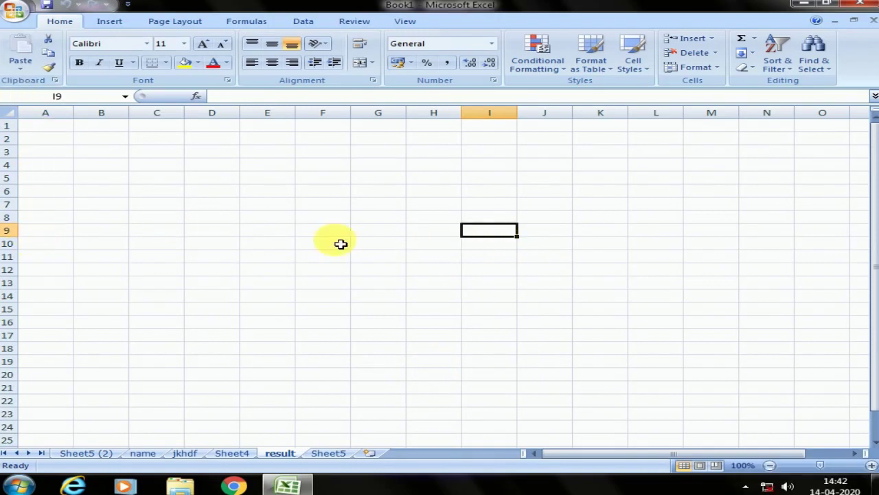
key(Home)
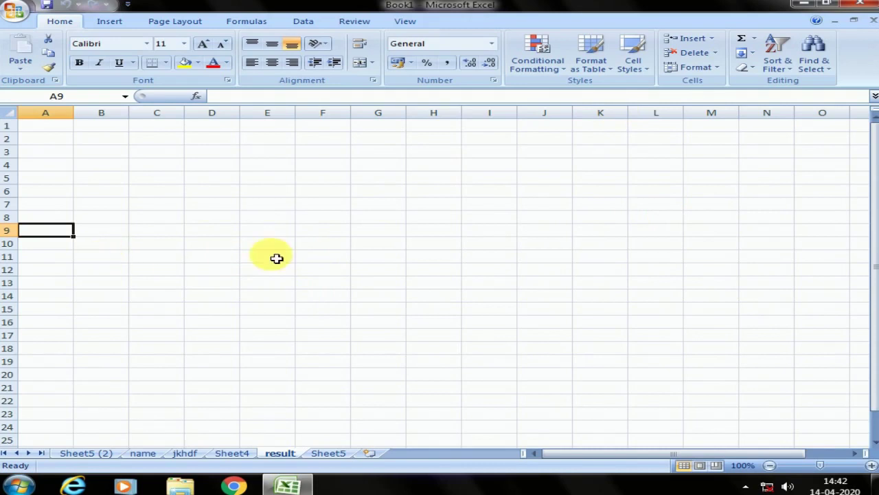
Enter jhjh in A9 and hjh in B9 and C9.
text(jhjh)
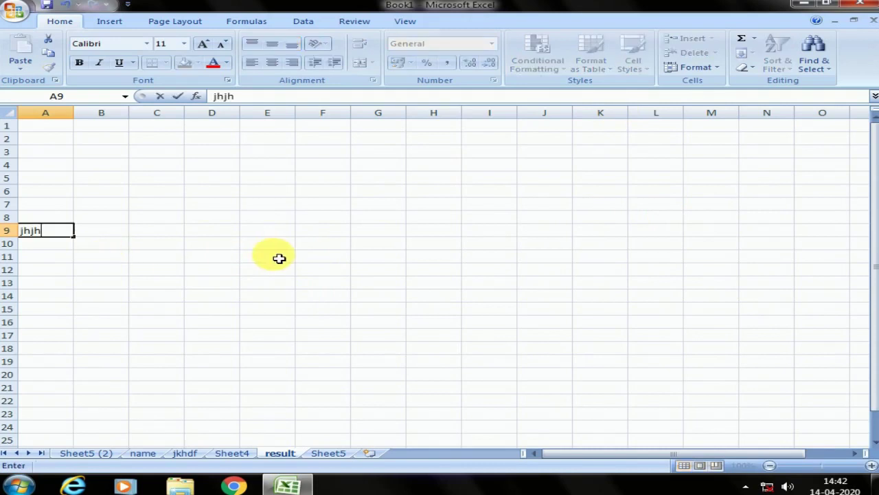
key(Tab)
text(hjh)
key(Tab)
text(hjh)
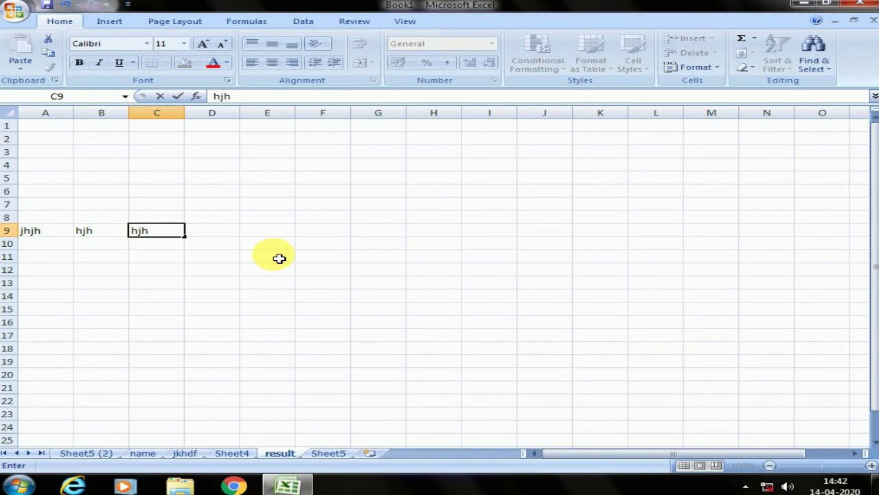
Move along row 9 and down column A with the arrow and Enter keys, ending at A15.
key(Left)
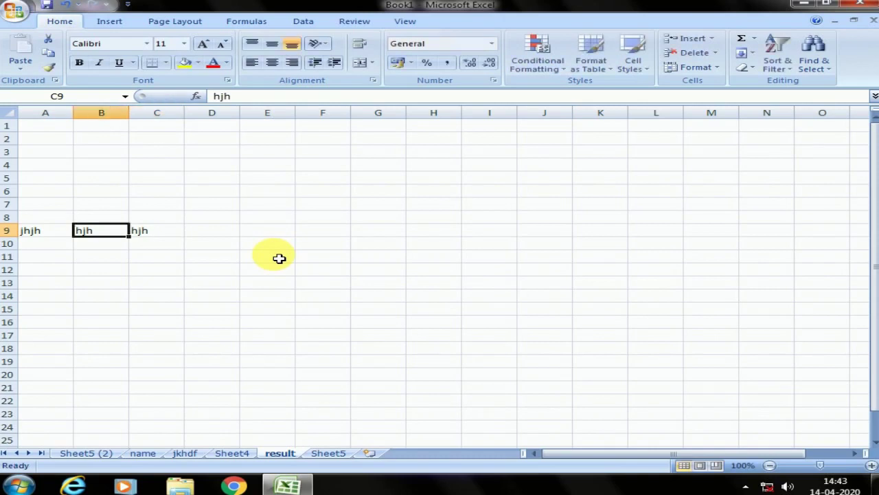
key(Left)
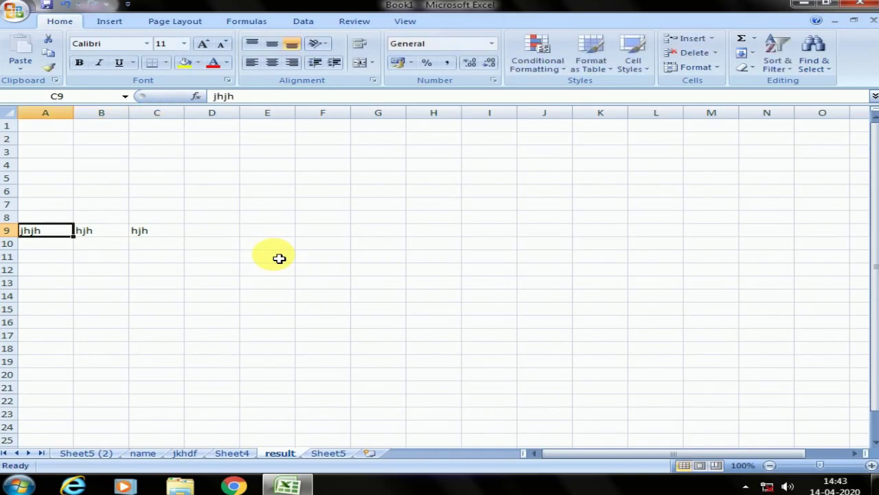
key(Right)
key(Right)
key(Right)
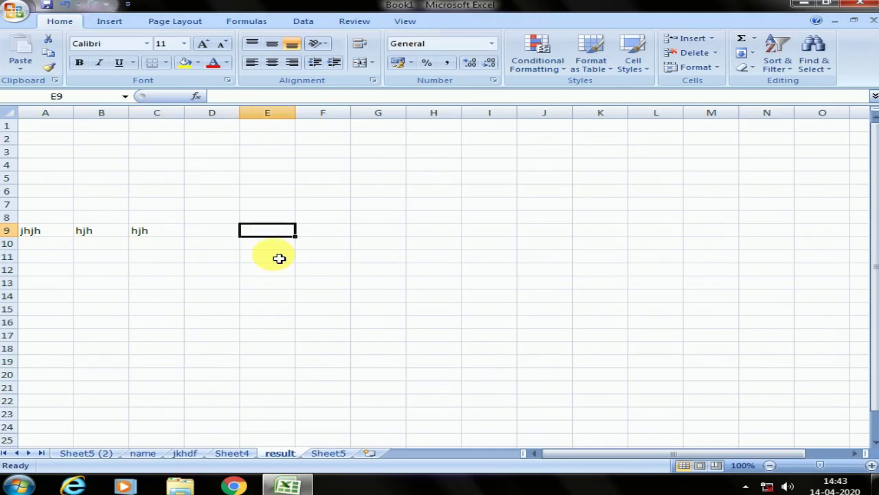
key(Right)
key(Right)
key(Left)
key(Left)
key(Left)
key(Left)
key(Left)
key(Left)
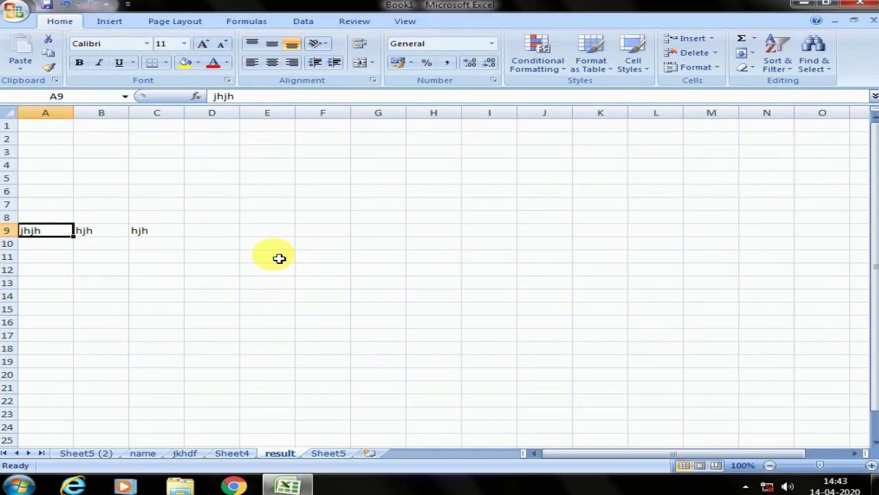
key(Return)
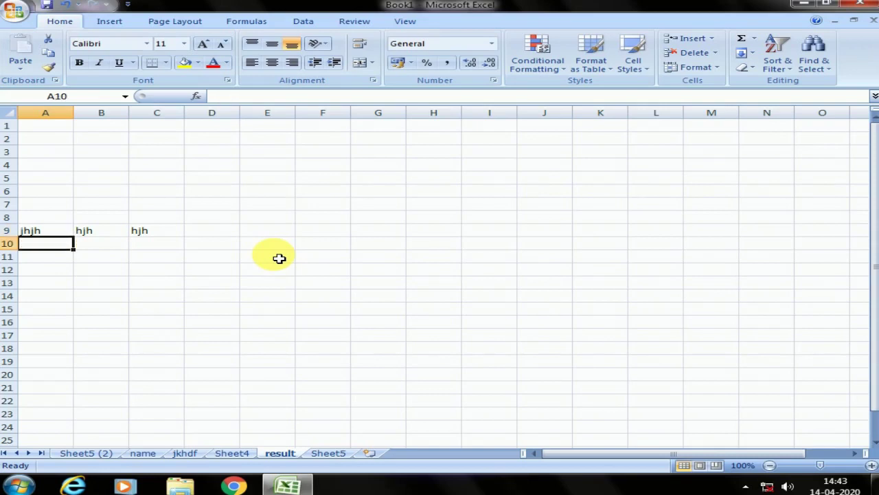
key(Return)
key(Return)
key(Return)
key(Return)
key(Return)
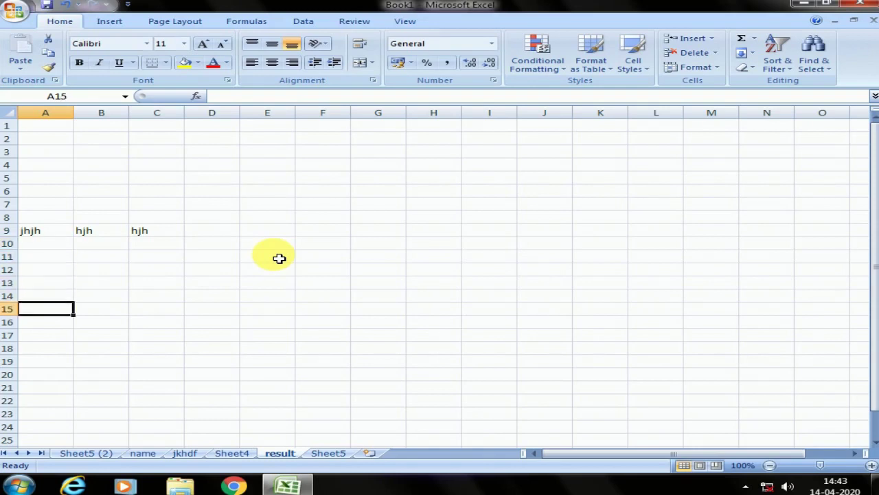
key(Up)
key(Up)
key(Up)
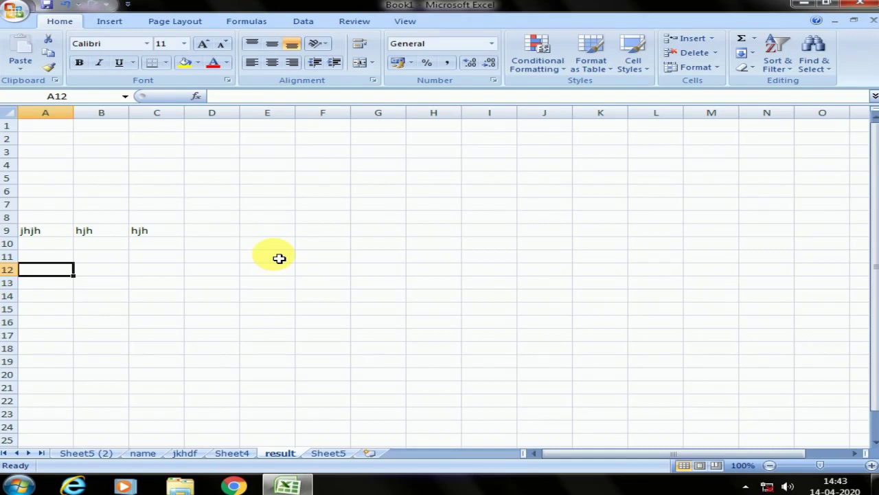
key(Down)
key(Down)
key(Down)
key(Down)
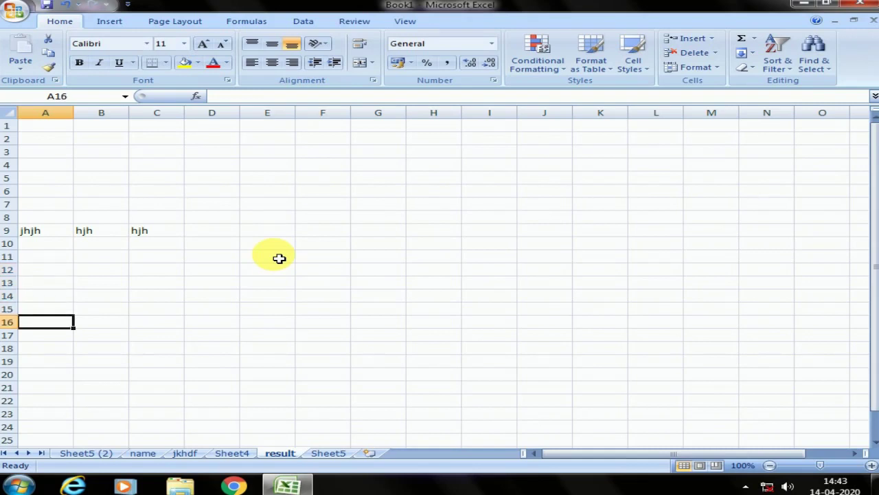
key(Up)
key(Up)
key(Up)
key(Up)
key(Up)
key(Up)
key(Up)
key(Up)
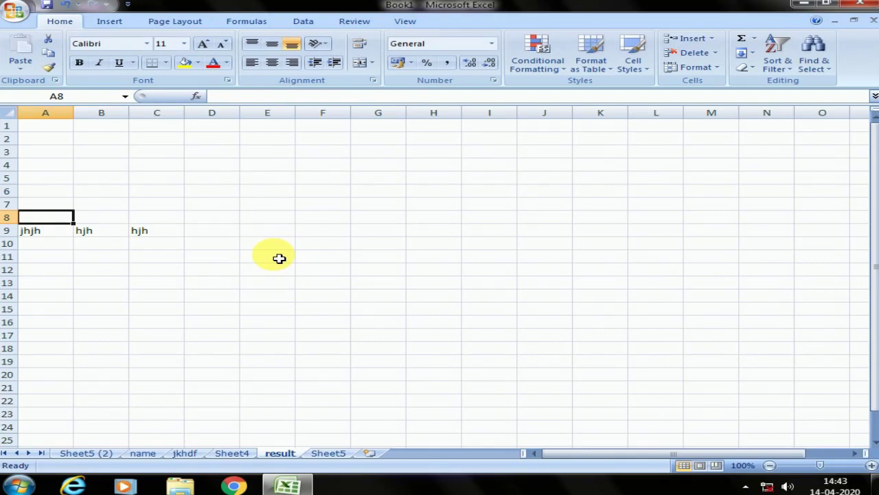
key(ctrl+g)
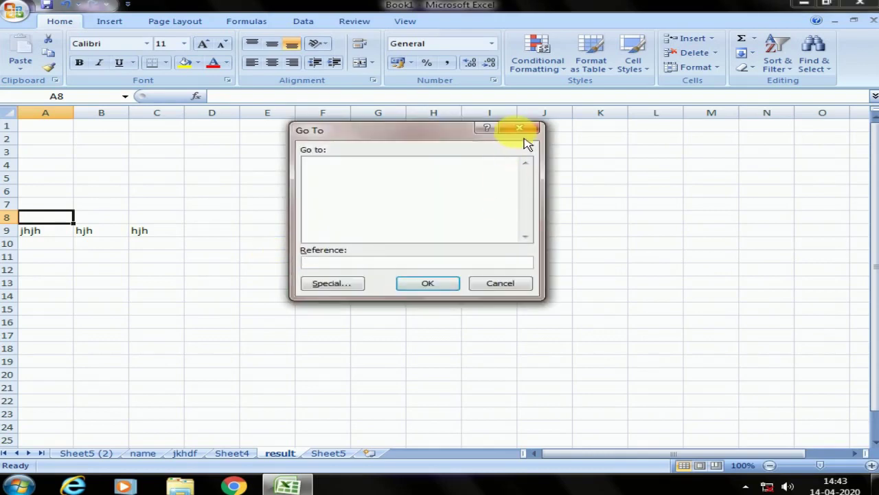
Use the Go To window (F5) to jump to cell M30.
click(522, 131)
key(F5)
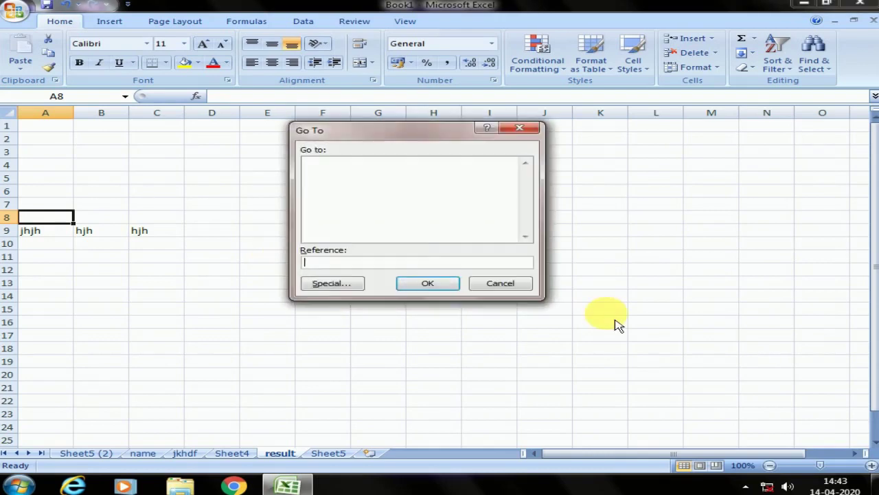
click(522, 130)
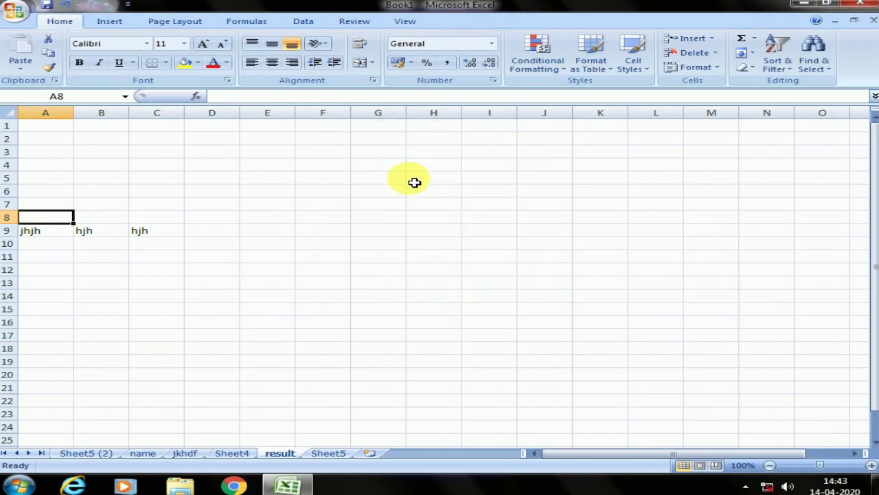
key(F5)
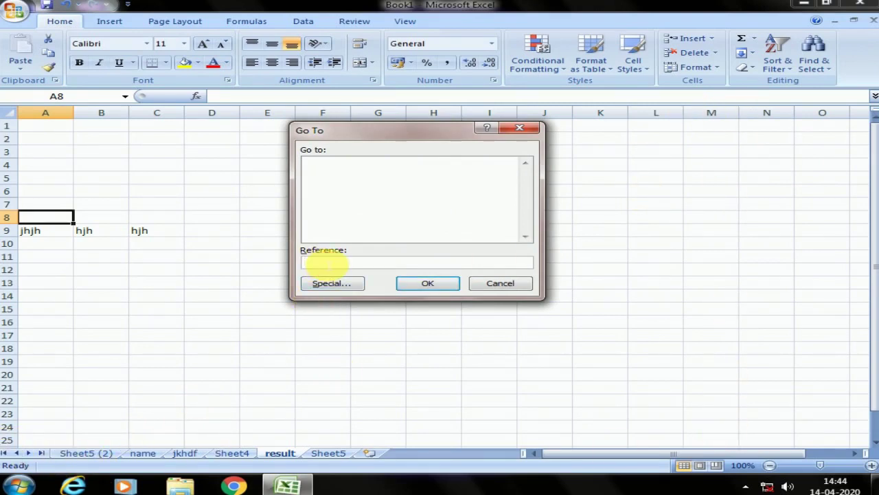
text(m30)
click(429, 282)
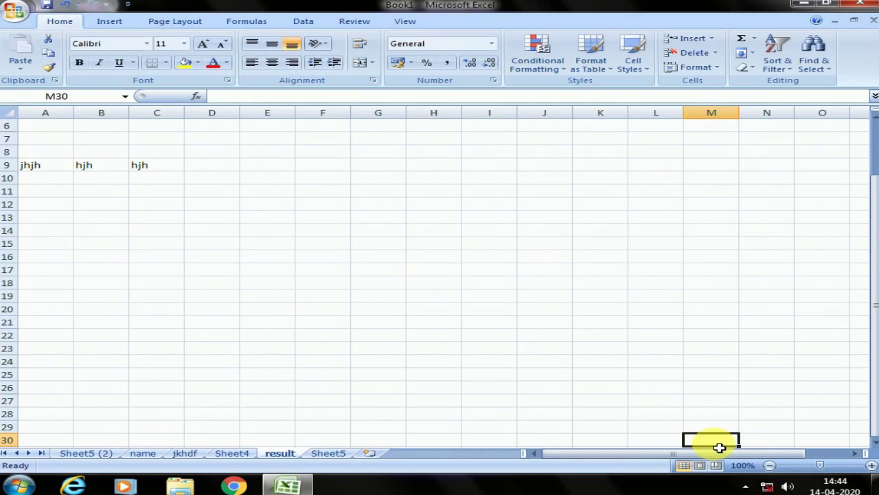
Open and dismiss the Go To window with Ctrl+G twice, then select cell C14.
key(ctrl+g)
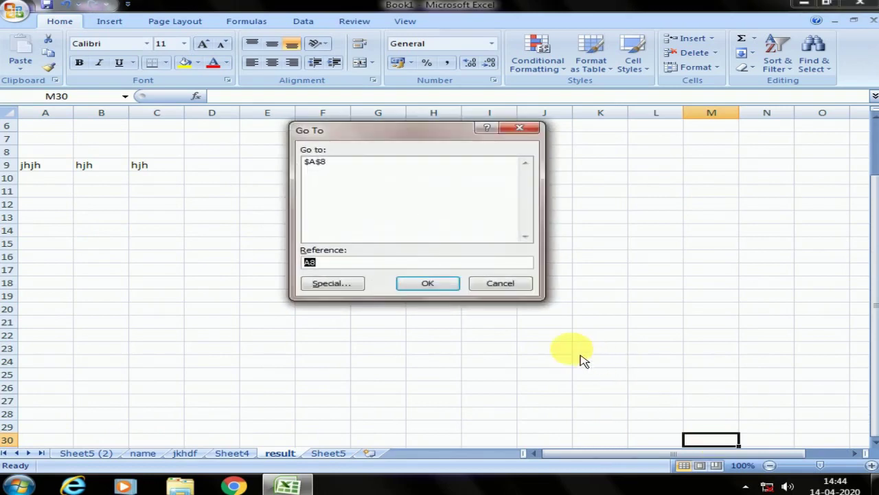
click(529, 133)
key(ctrl+g)
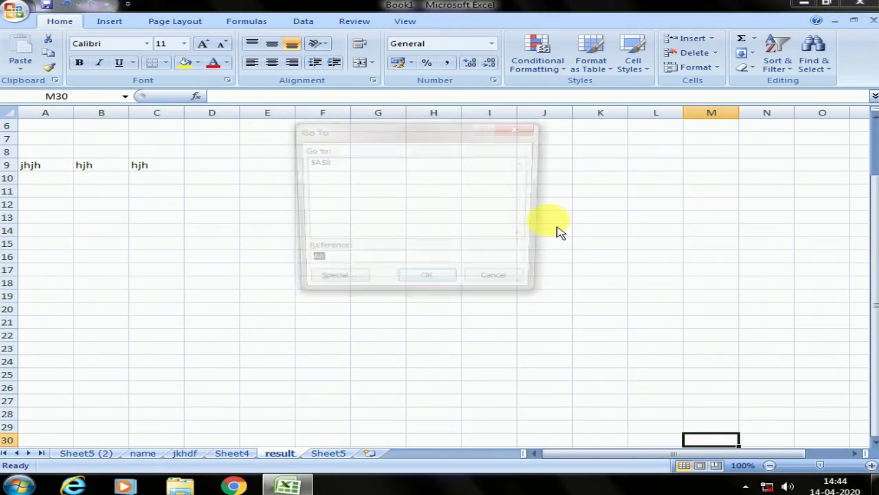
click(530, 130)
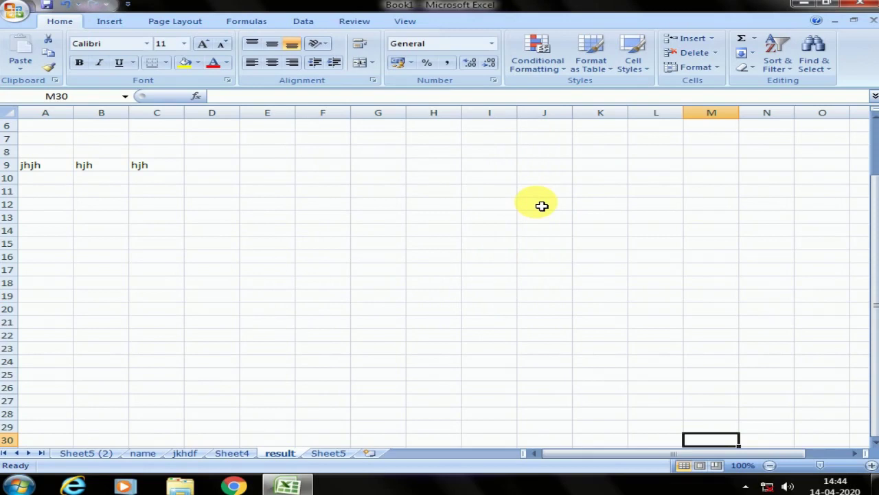
click(156, 234)
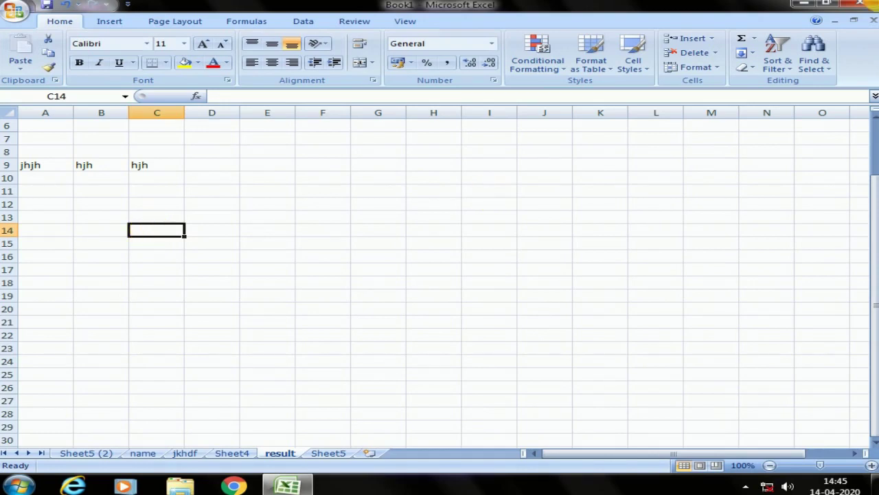
Close Excel without saving Book1, then relaunch Excel 2007 from the Start menu.
click(861, 3)
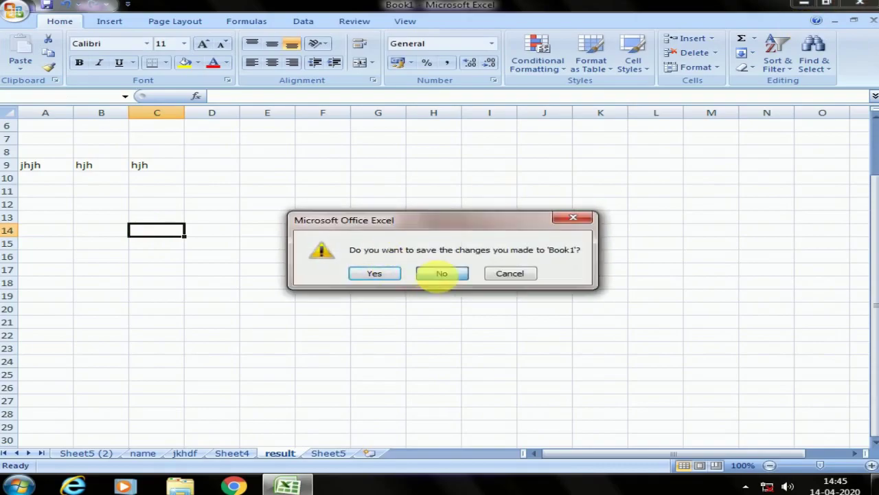
click(442, 272)
click(18, 485)
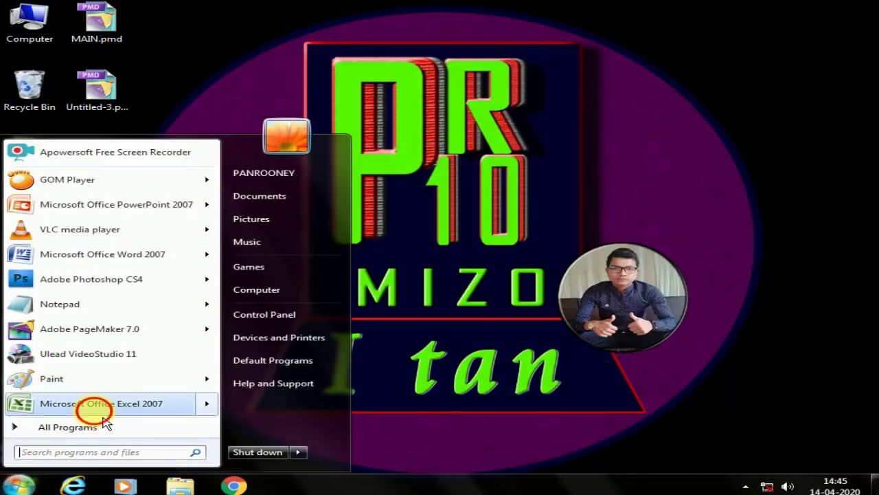
click(95, 405)
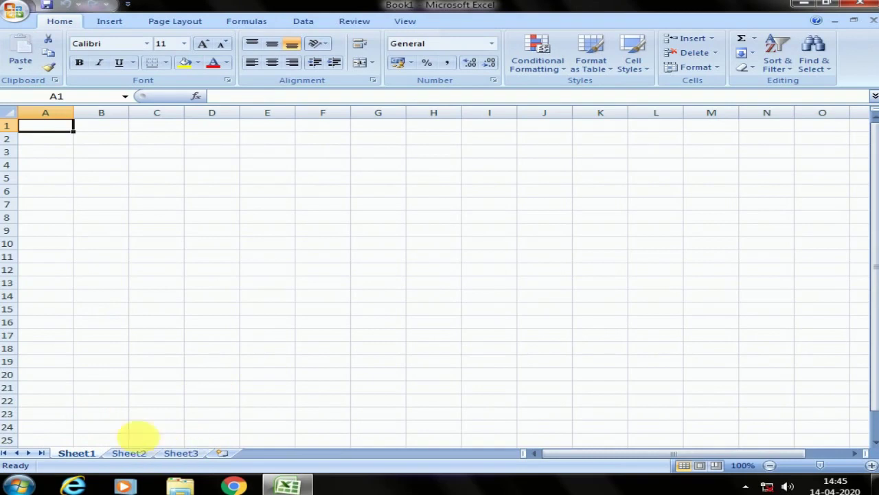
Set 'Include this many sheets' to 1 in Excel Options, then close Excel.
click(15, 11)
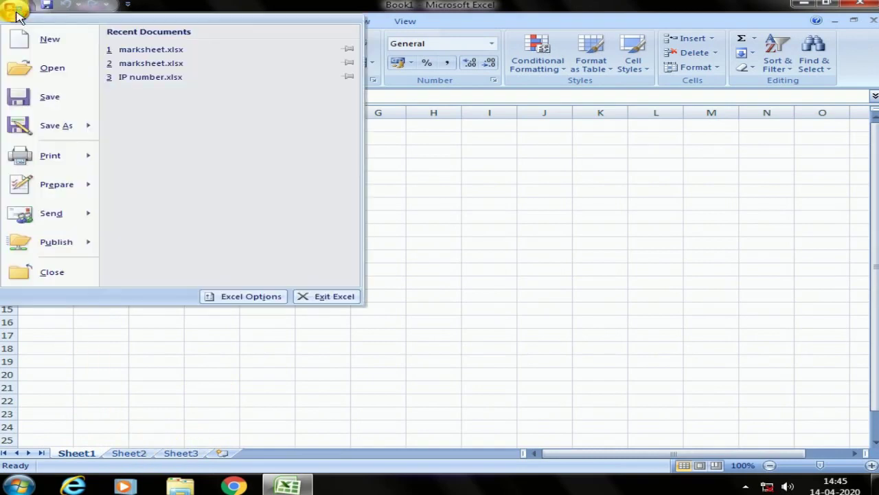
click(267, 298)
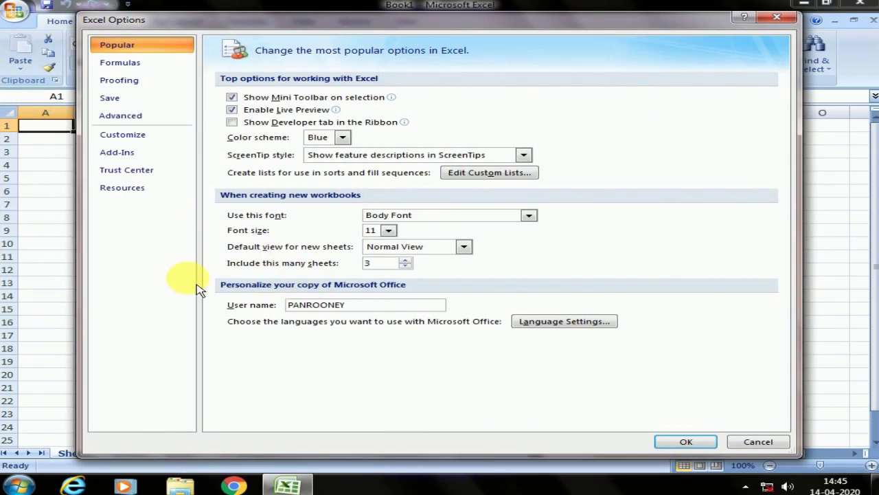
click(405, 267)
click(406, 266)
click(372, 263)
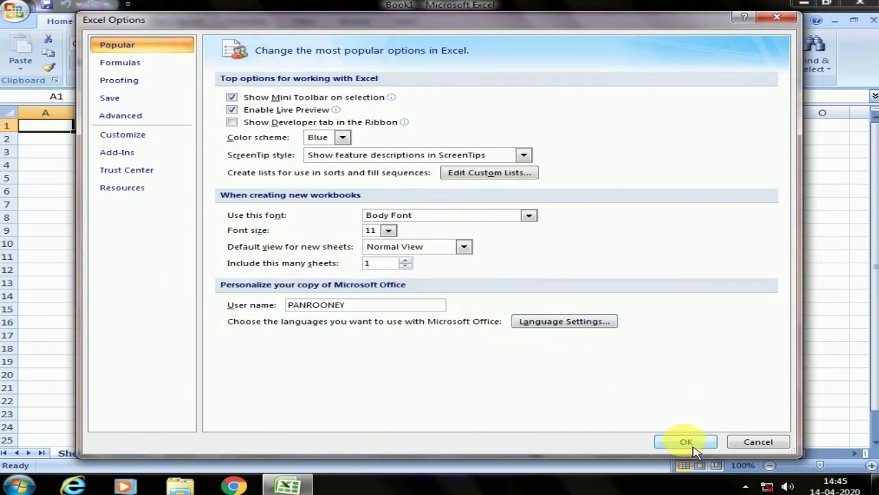
click(683, 441)
click(860, 4)
Launch Excel 2007 from the Start menu's Microsoft Office folder.
click(19, 485)
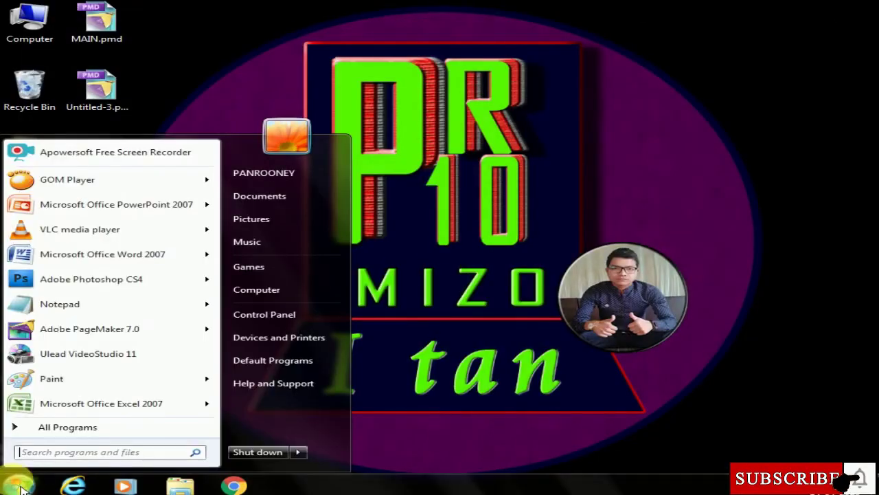
click(101, 429)
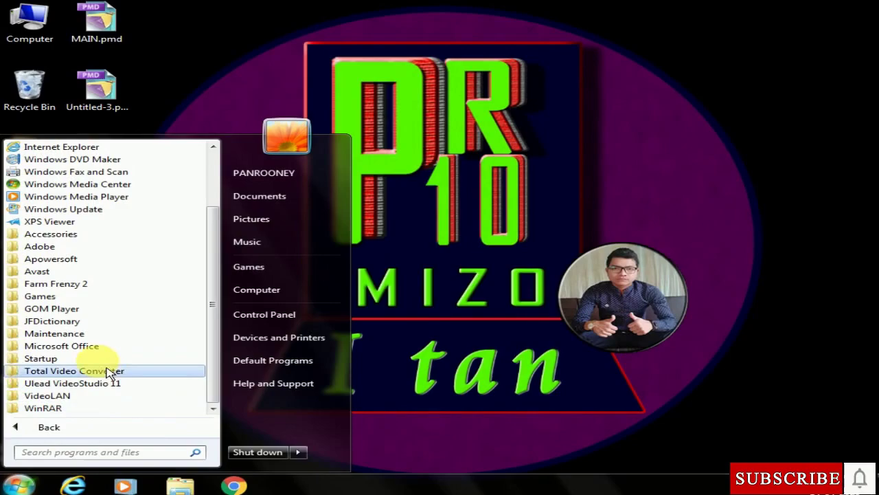
click(62, 346)
click(140, 373)
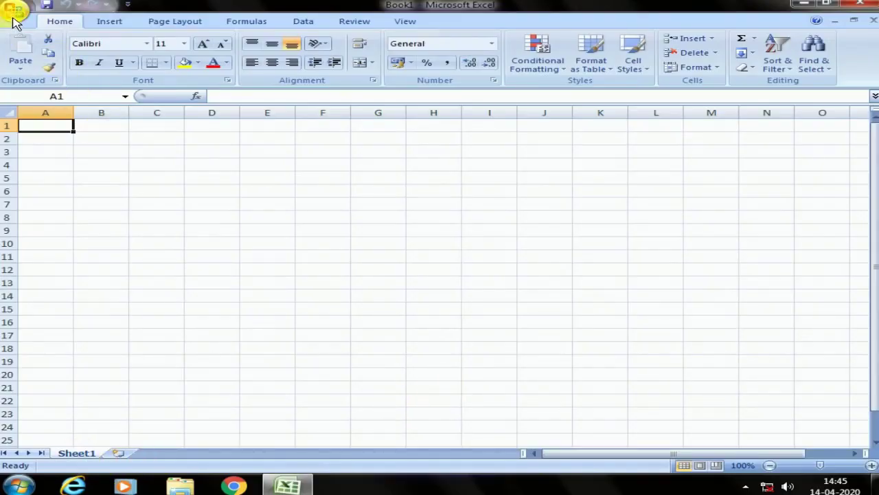
Set the new-workbook font size to 12 and hide Book1's sheet tabs in Excel Options.
click(16, 11)
click(251, 298)
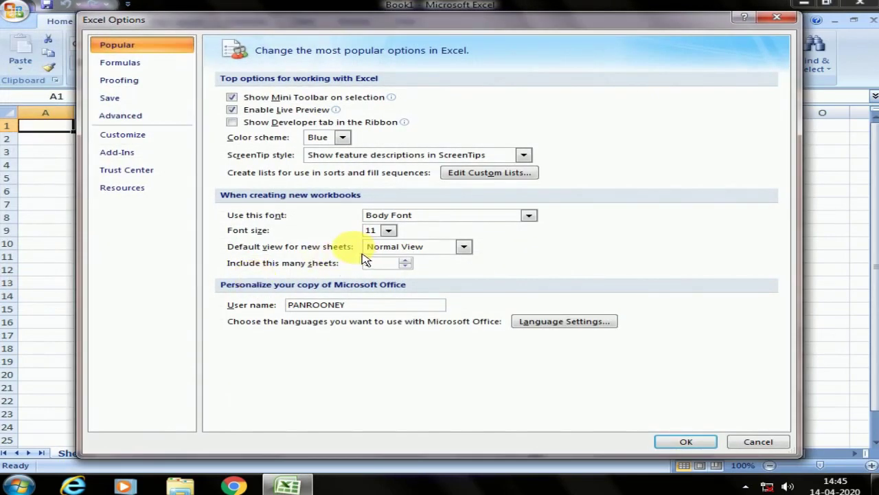
click(389, 231)
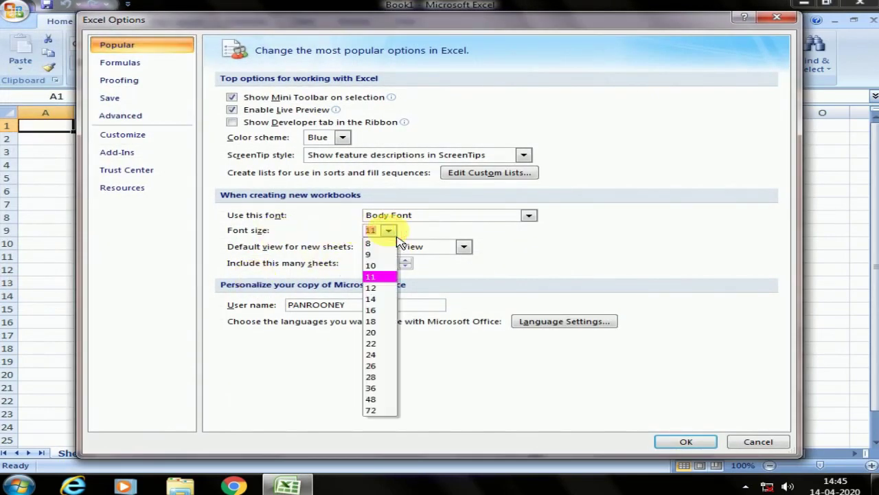
click(386, 288)
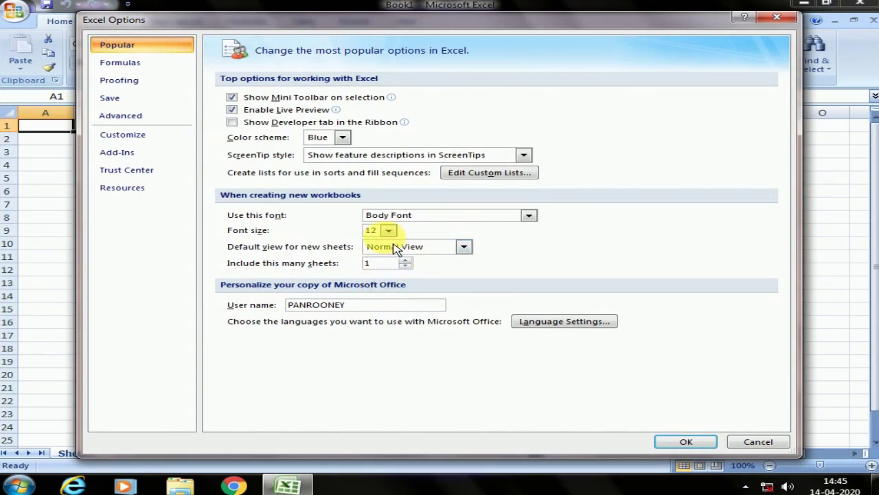
click(125, 121)
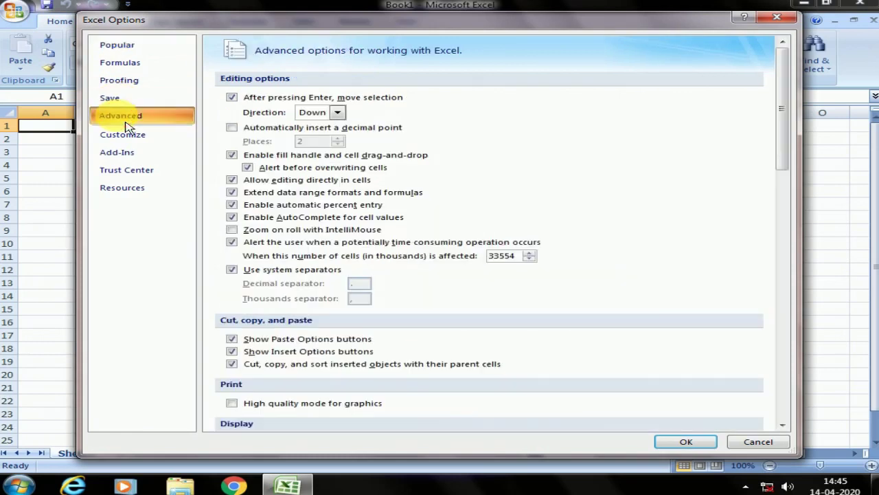
scroll(792, 195, down, 2)
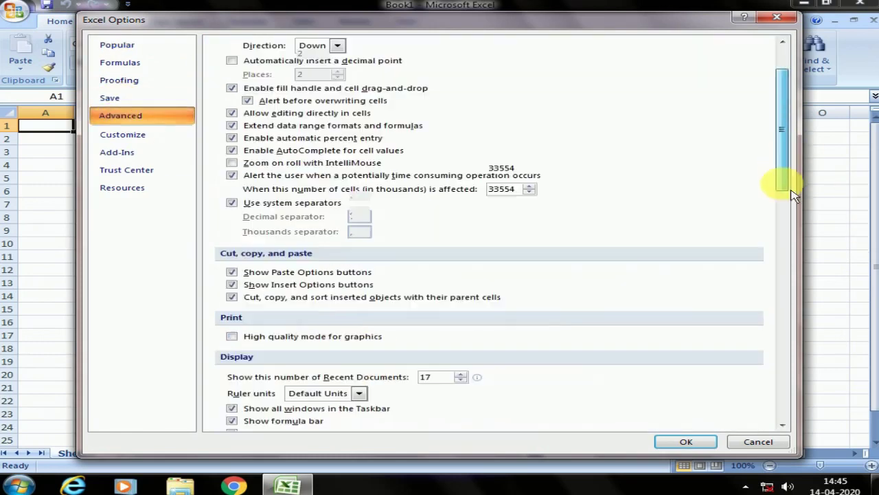
scroll(790, 206, down, 7)
scroll(785, 236, down, 2)
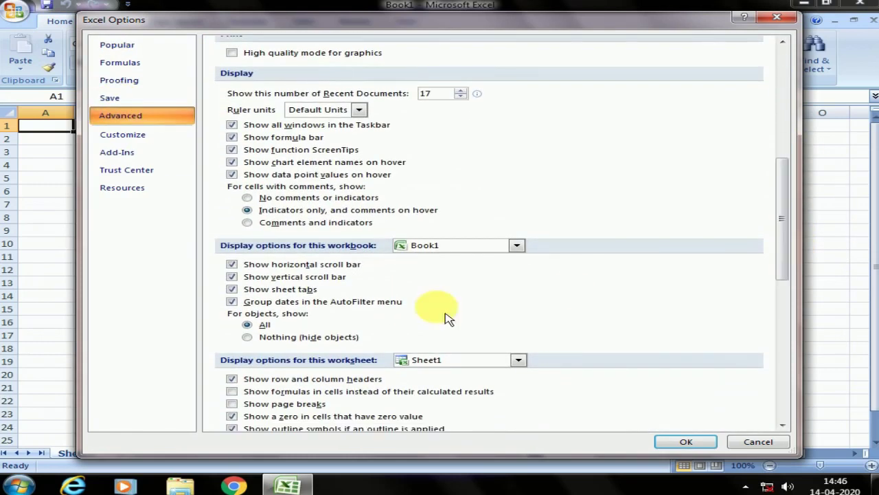
click(232, 289)
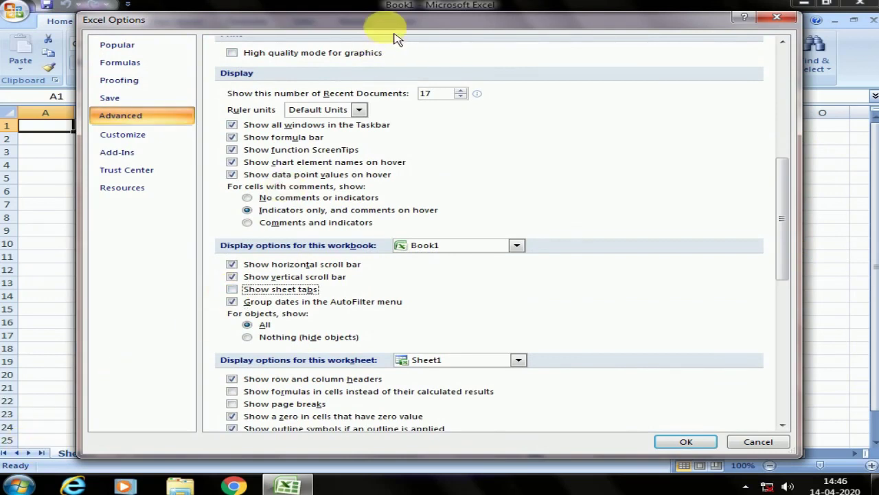
drag(396, 35, 492, 33)
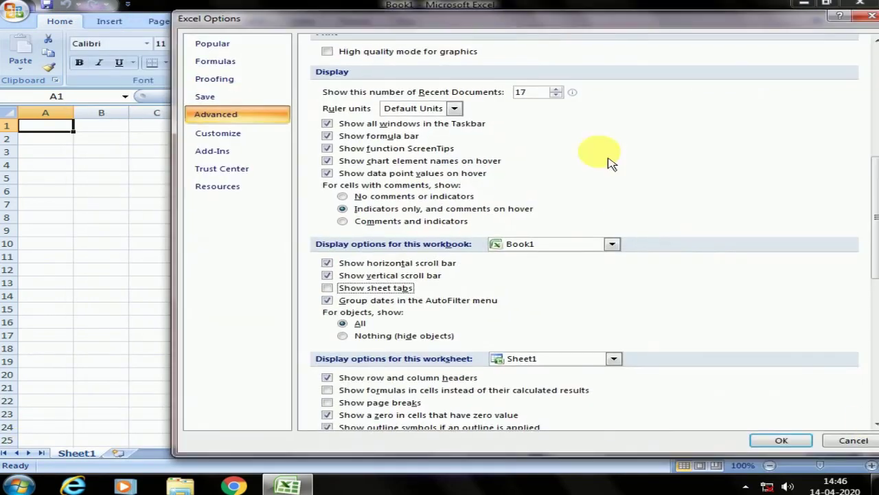
click(781, 441)
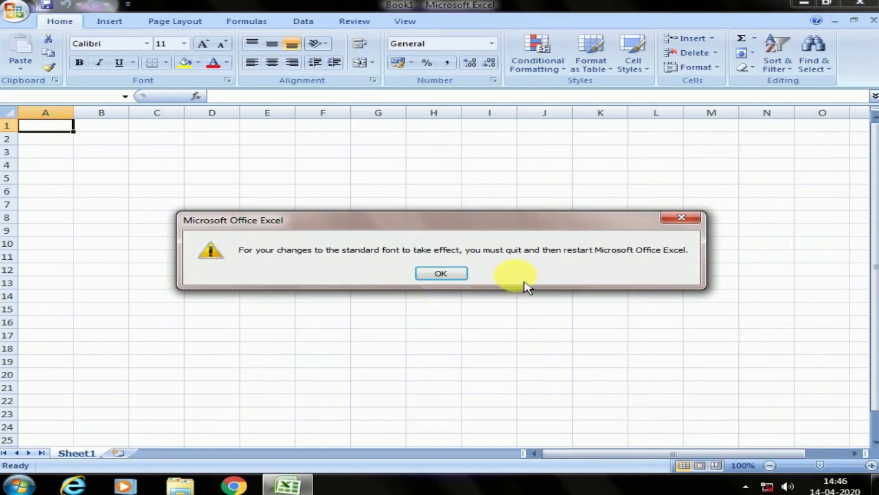
click(456, 281)
click(157, 215)
Check 'Show sheet tabs' for Book1 in Excel Options > Advanced and apply it.
click(126, 373)
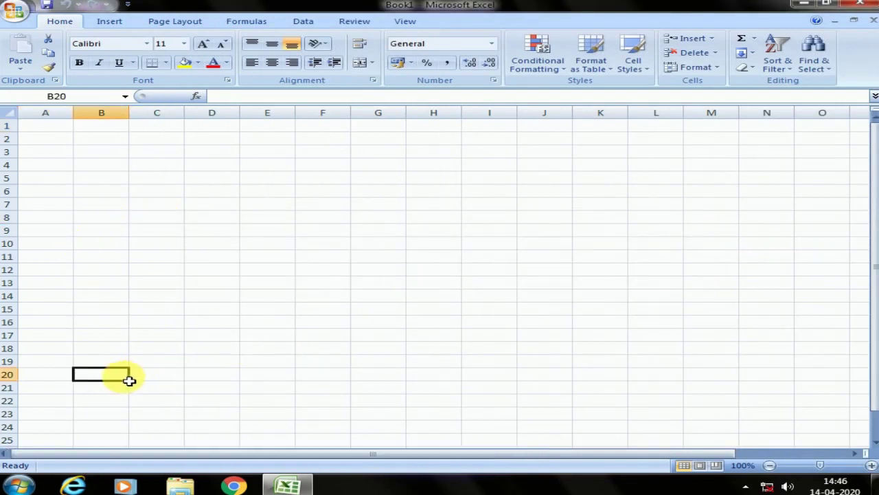
click(21, 15)
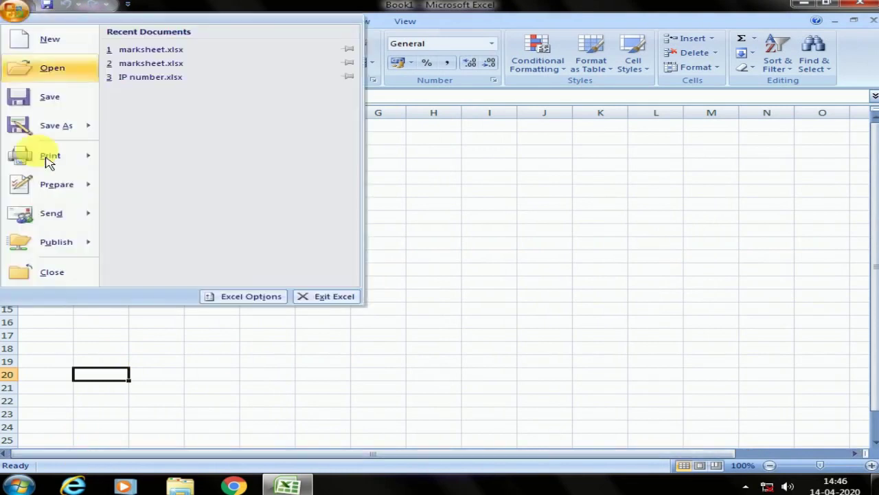
click(241, 297)
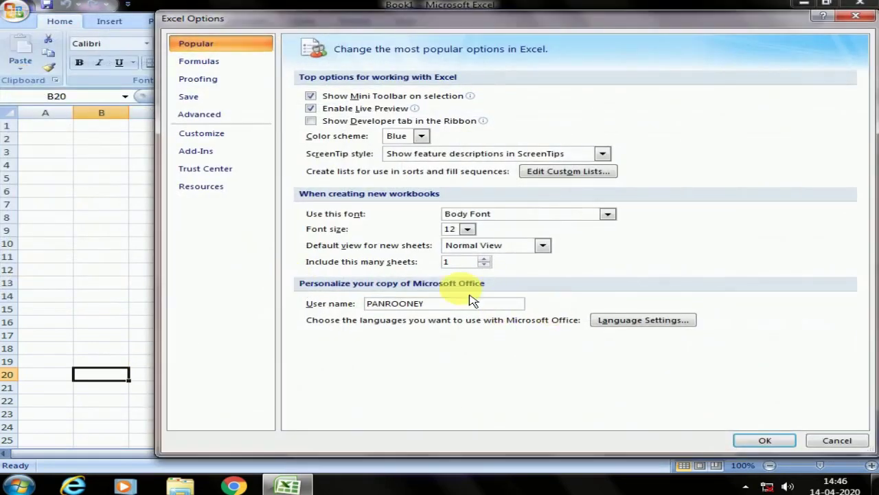
click(208, 114)
drag(860, 136, 871, 273)
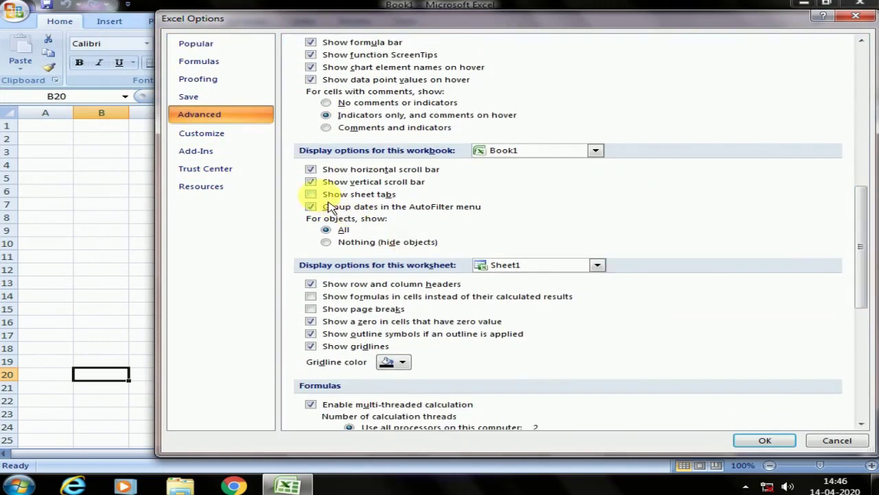
click(349, 195)
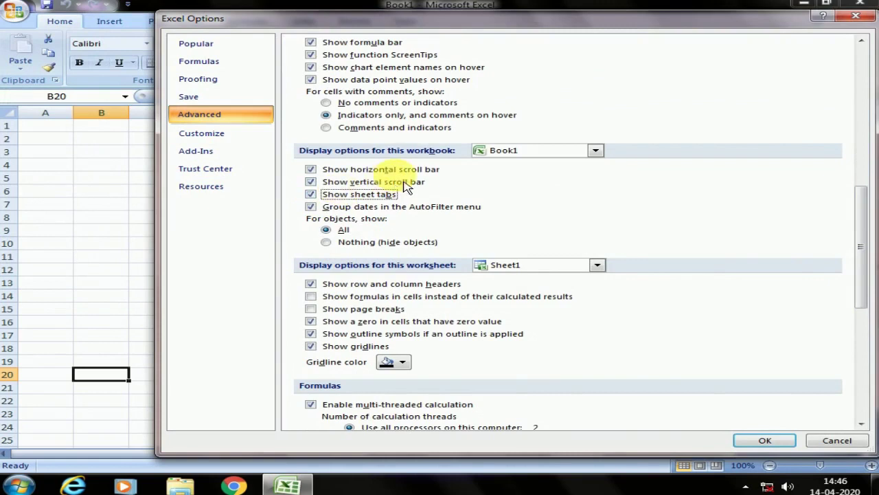
drag(687, 21, 533, 26)
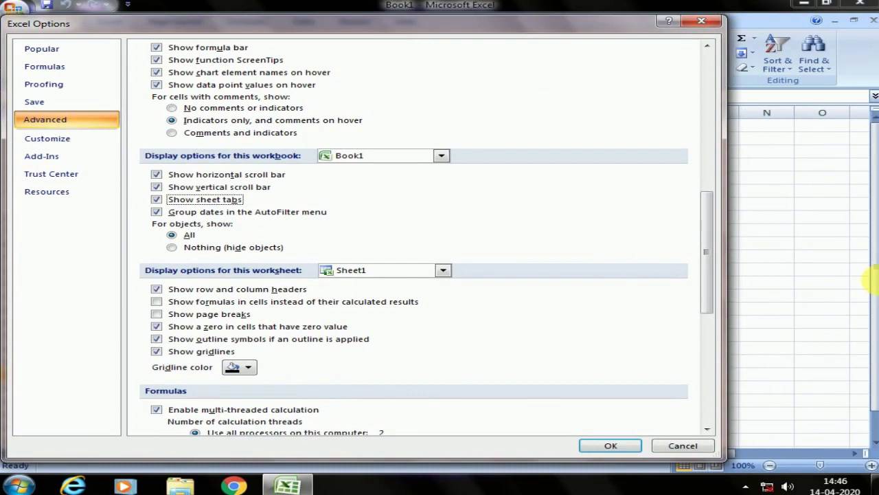
double_click(157, 186)
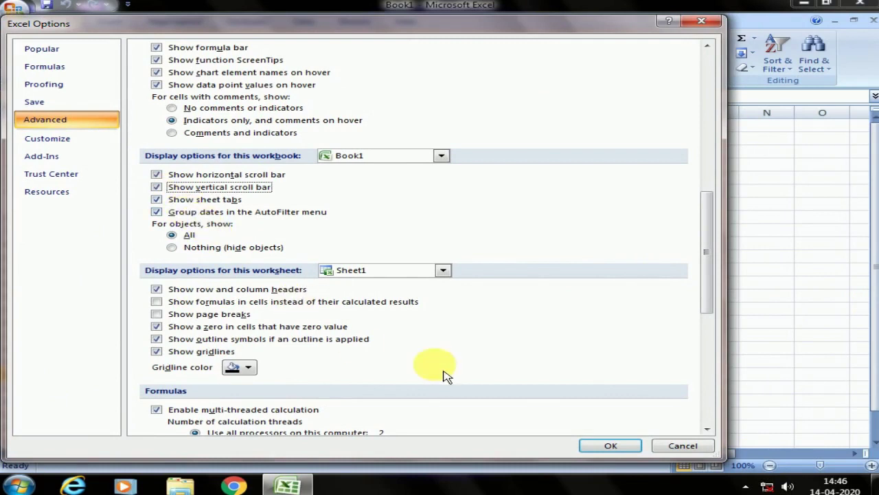
click(611, 445)
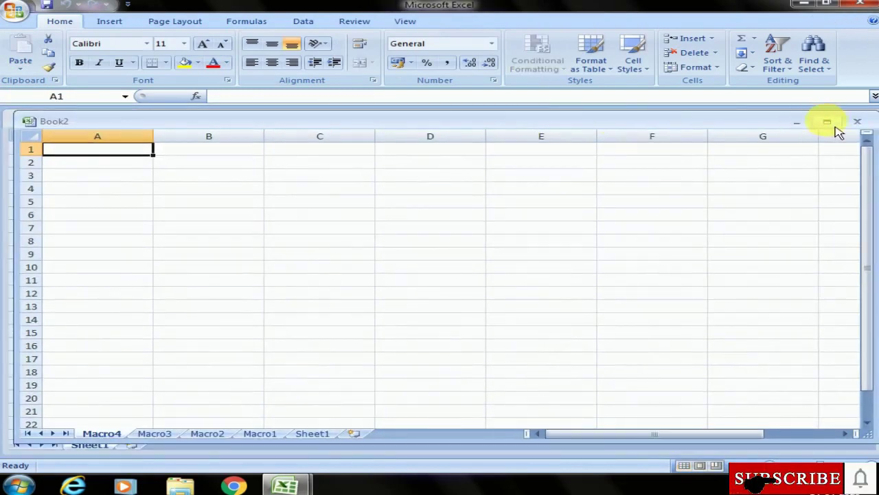
Maximise Book2, then switch between Book2 and Book1 with Ctrl+Tab, ending on Book1.
click(830, 121)
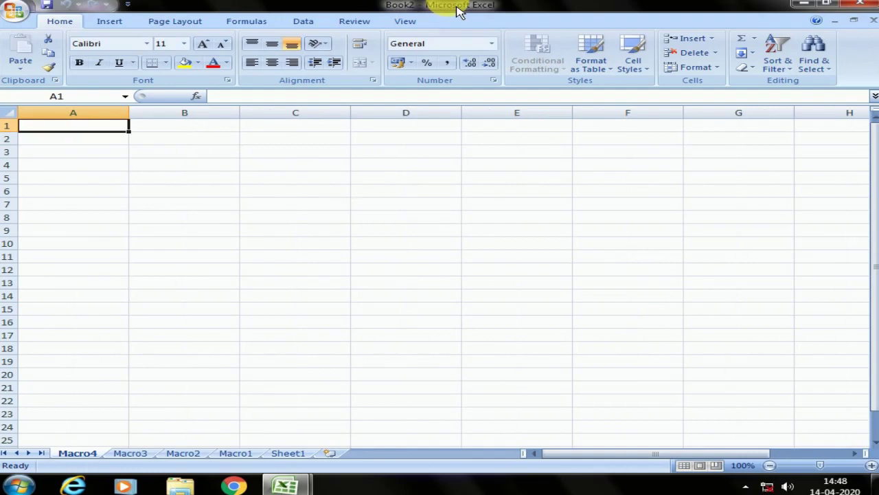
key(ctrl+Tab)
key(ctrl+Tab)
key(ctrl+Tab)
key(ctrl+Tab)
key(ctrl+Tab)
key(ctrl+Tab)
key(ctrl+Tab)
key(ctrl+Tab)
key(ctrl+Tab)
key(ctrl+Tab)
key(ctrl+Tab)
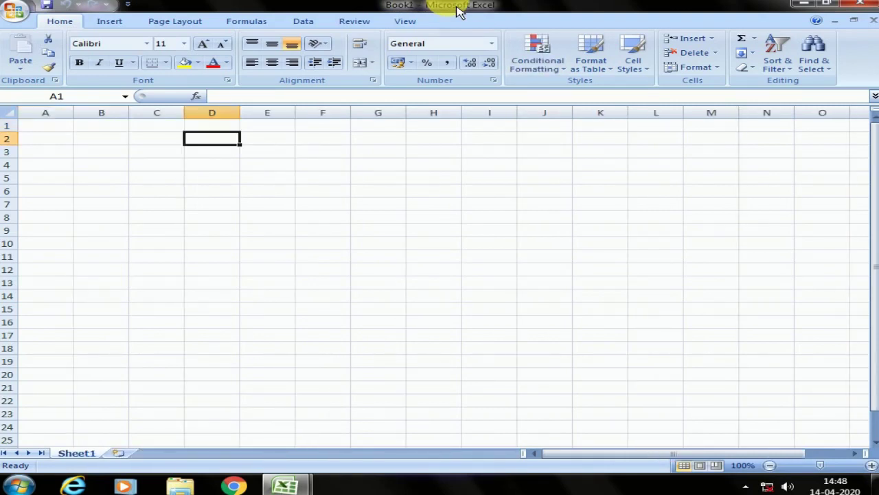
key(ctrl+Tab)
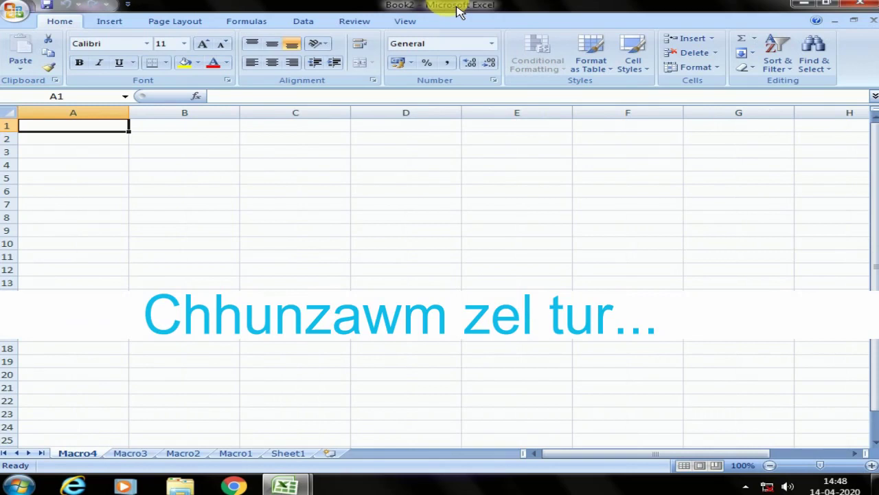
key(ctrl+Tab)
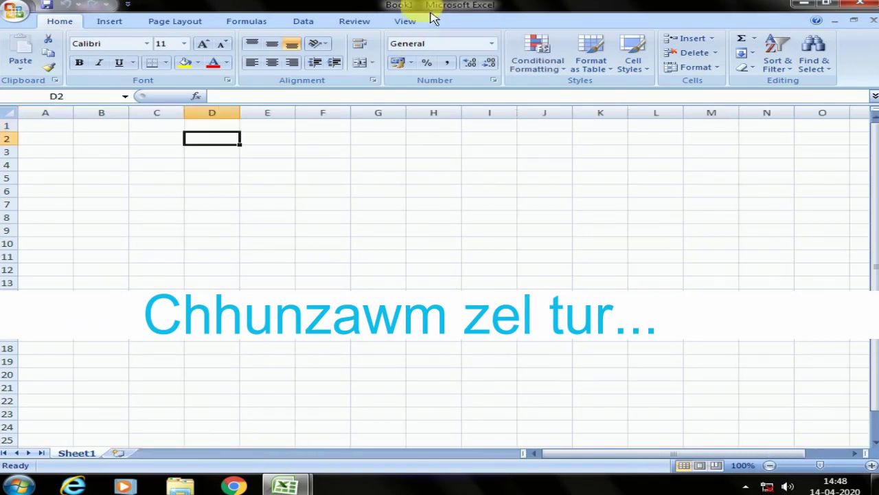